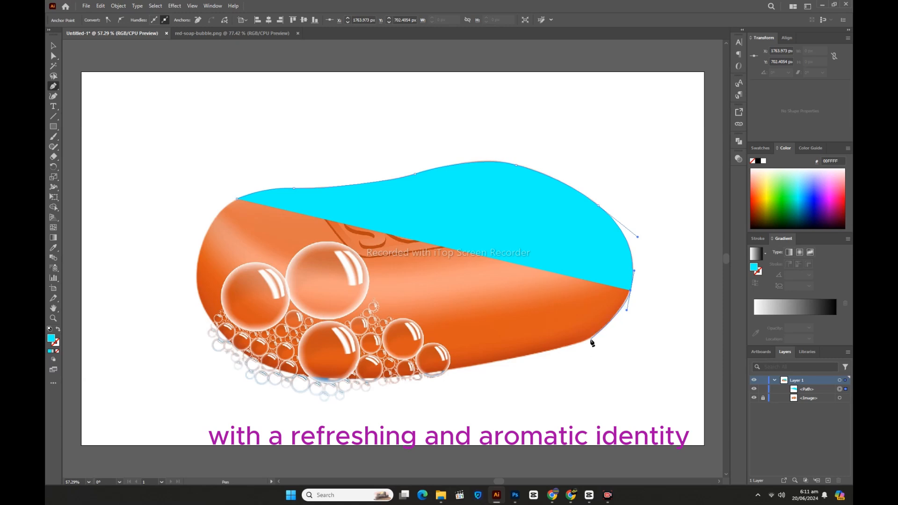
Finish tracing the soap's outline with the Pen tool along its lower edge and left end, close the cyan path and deselect it
{"action": "left_click", "coordinate": [591, 339]}
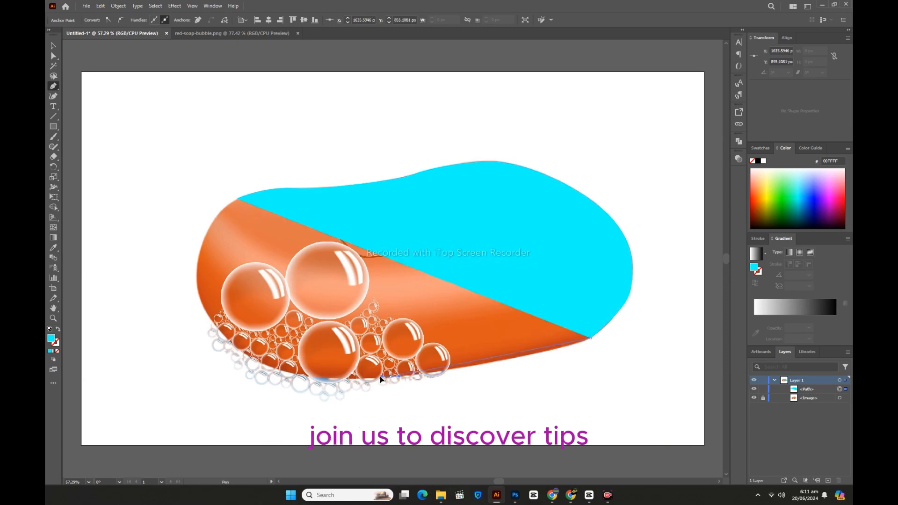
{"action": "left_click_drag", "start_coordinate": [339, 378], "coordinate": [304, 377]}
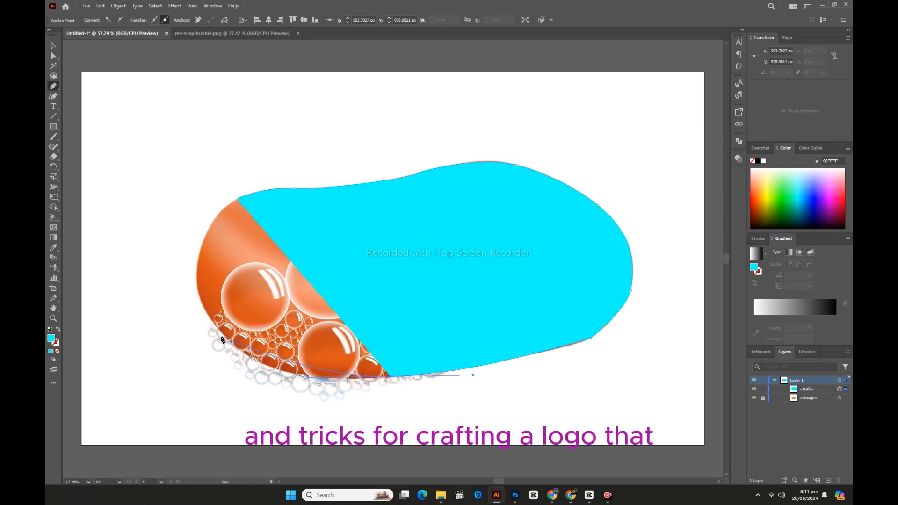
{"action": "left_click_drag", "start_coordinate": [216, 326], "coordinate": [175, 274]}
{"action": "left_click_drag", "start_coordinate": [236, 199], "coordinate": [263, 186]}
{"action": "left_click", "coordinate": [53, 48]}
{"action": "left_click", "coordinate": [155, 150]}
Smooth the lower and left edges of the cyan soap shape with the Smooth tool
{"action": "left_click", "coordinate": [55, 147]}
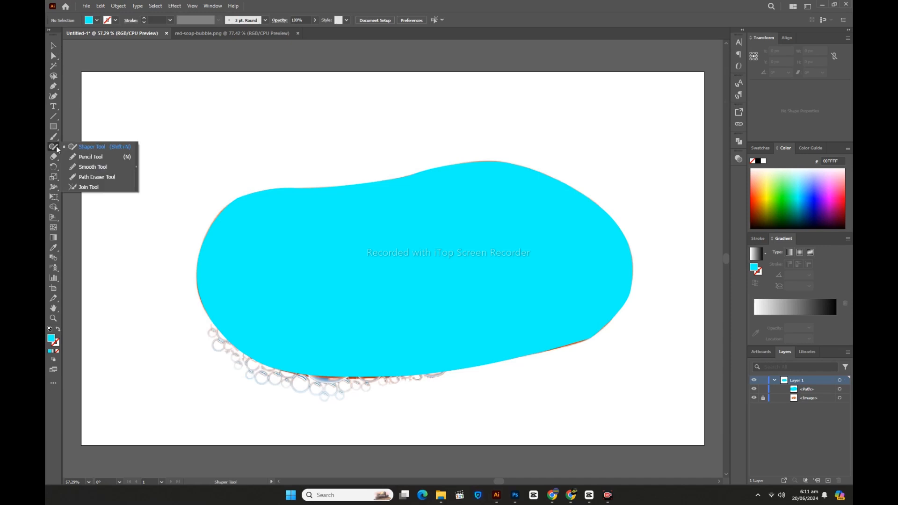
{"action": "left_click", "coordinate": [97, 168]}
{"action": "left_click", "coordinate": [54, 45]}
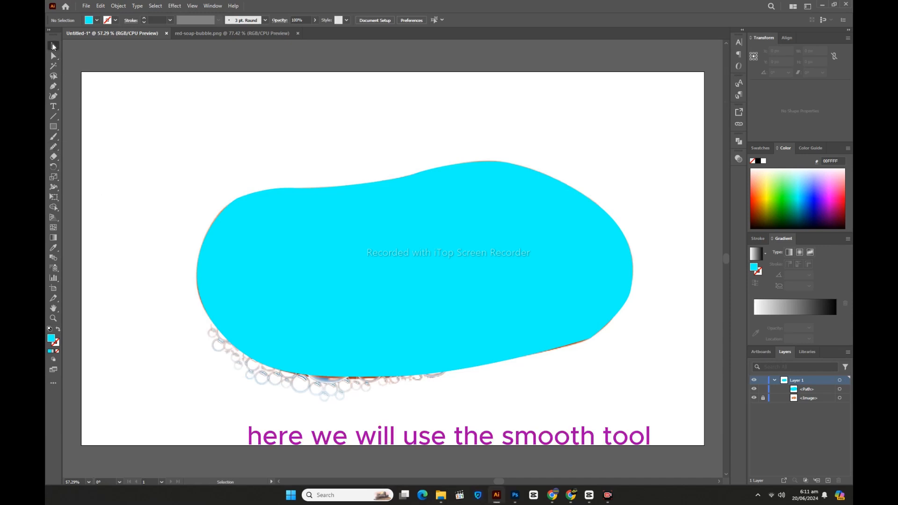
{"action": "left_click", "coordinate": [348, 330]}
{"action": "left_click", "coordinate": [55, 146]}
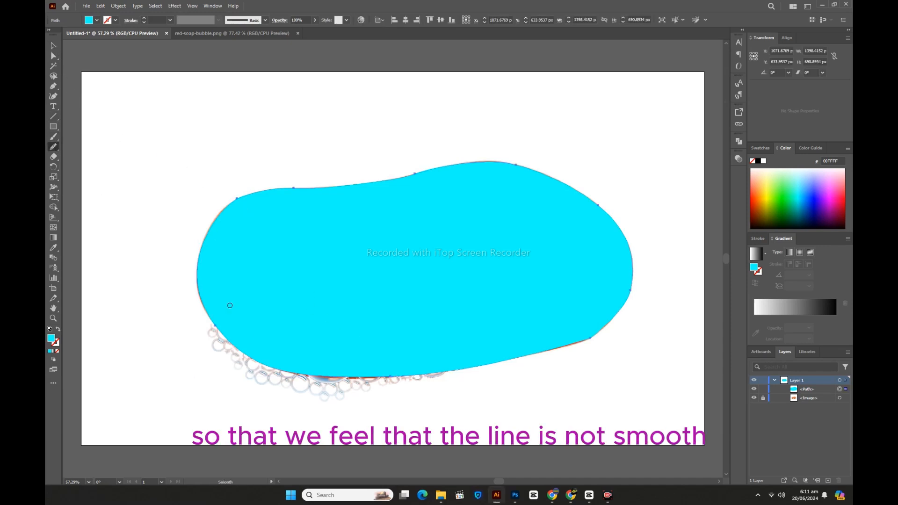
{"action": "mouse_move", "coordinate": [221, 327]}
{"action": "left_mouse_down"}
{"action": "mouse_move", "coordinate": [283, 371]}
{"action": "mouse_move", "coordinate": [197, 302]}
{"action": "mouse_move", "coordinate": [361, 381]}
{"action": "mouse_move", "coordinate": [324, 382]}
{"action": "left_mouse_up"}
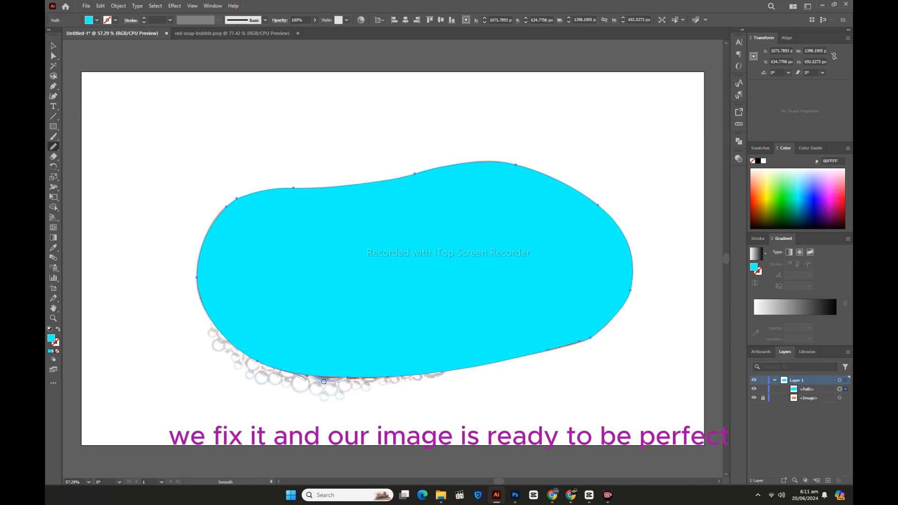
{"action": "left_click_drag", "start_coordinate": [548, 357], "coordinate": [327, 377]}
{"action": "mouse_move", "coordinate": [238, 201]}
{"action": "left_mouse_down"}
{"action": "mouse_move", "coordinate": [220, 213]}
{"action": "mouse_move", "coordinate": [198, 299]}
{"action": "left_mouse_up"}
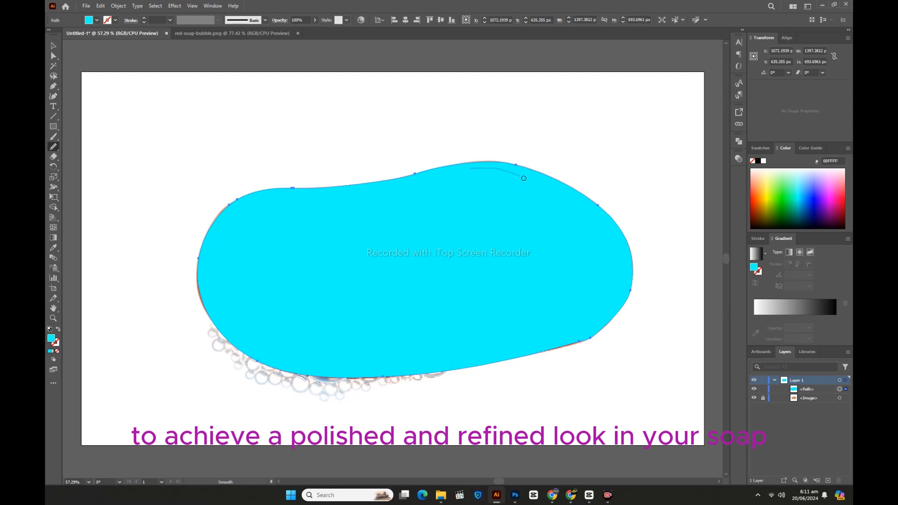
Smooth the upper-right curve of the cyan soap shape, touch up the rest of its outline and deselect it
{"action": "left_click_drag", "start_coordinate": [547, 180], "coordinate": [569, 192]}
{"action": "left_click_drag", "start_coordinate": [488, 162], "coordinate": [591, 204]}
{"action": "left_click_drag", "start_coordinate": [616, 239], "coordinate": [499, 171]}
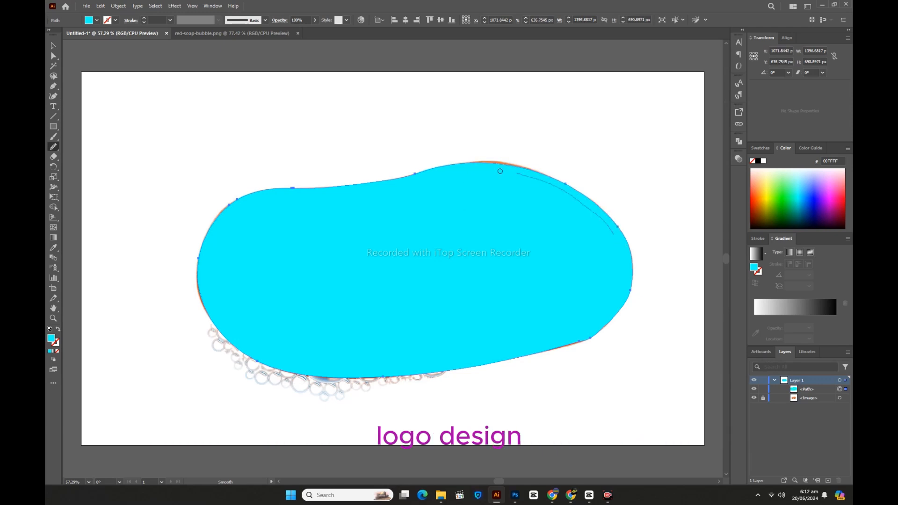
{"action": "left_click_drag", "start_coordinate": [579, 209], "coordinate": [536, 175]}
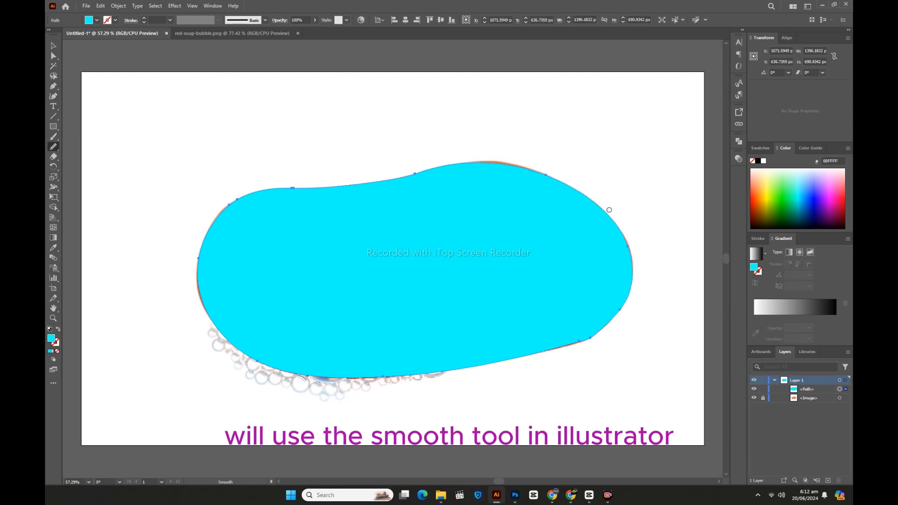
{"action": "mouse_move", "coordinate": [609, 210]}
{"action": "left_mouse_down"}
{"action": "mouse_move", "coordinate": [619, 314]}
{"action": "mouse_move", "coordinate": [583, 338]}
{"action": "mouse_move", "coordinate": [484, 359]}
{"action": "mouse_move", "coordinate": [234, 327]}
{"action": "left_mouse_up"}
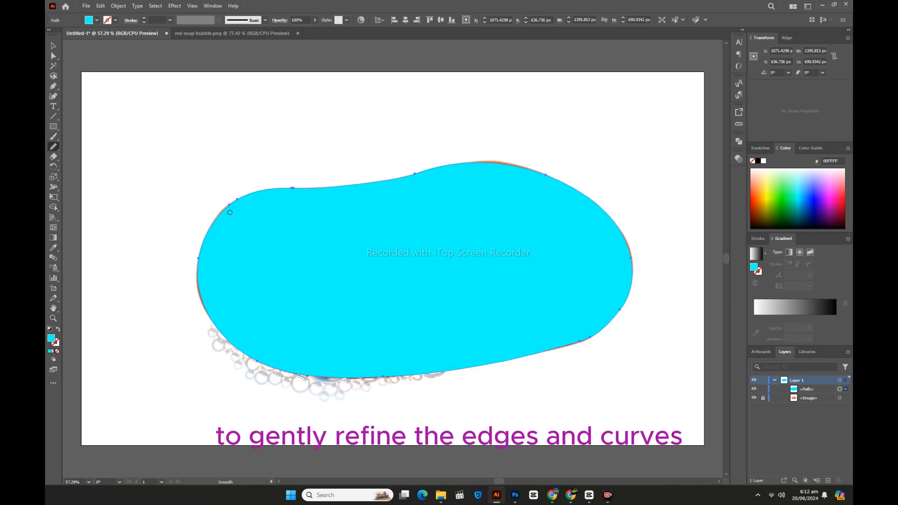
{"action": "left_click", "coordinate": [54, 45]}
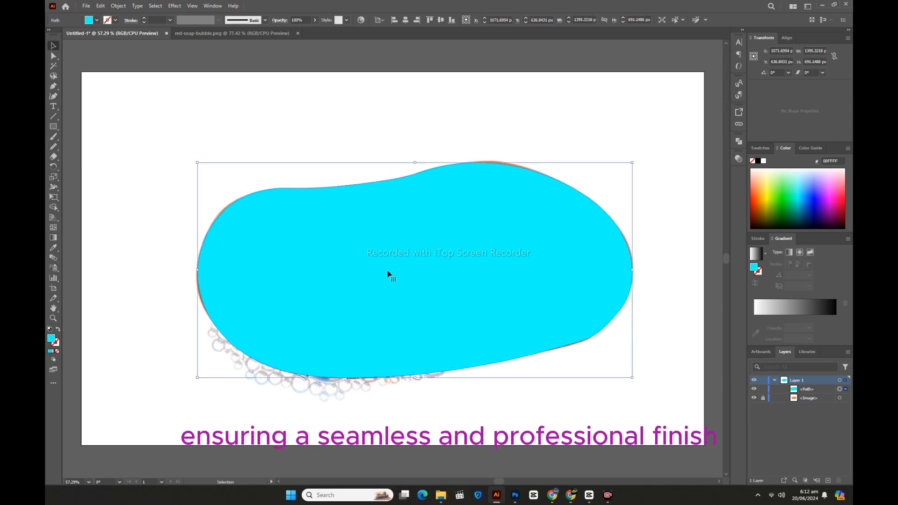
{"action": "left_click", "coordinate": [341, 131]}
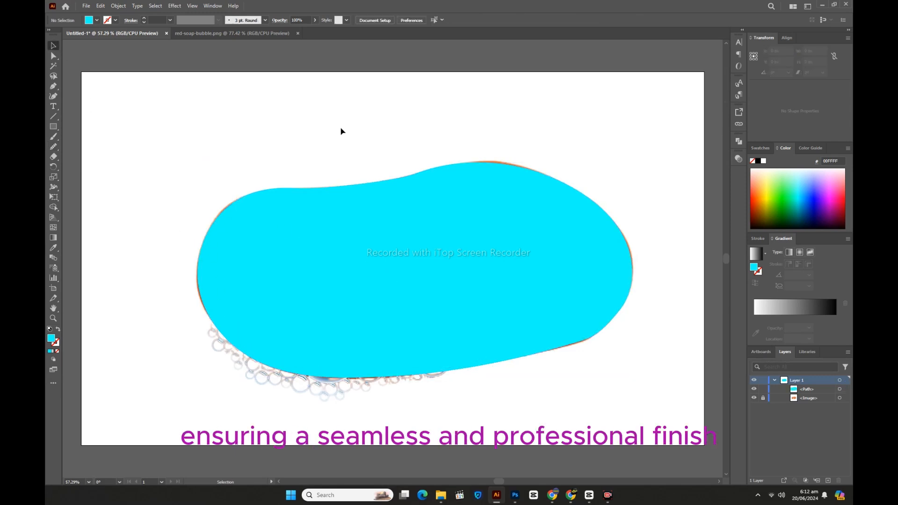
Add the text SOAP above the cyan shape, enlarge it to most of the shape's width and move it up
{"action": "left_click", "coordinate": [53, 107]}
{"action": "left_click", "coordinate": [274, 112]}
{"action": "key", "text": "BackSpace"}
{"action": "type", "text": "SOAP"}
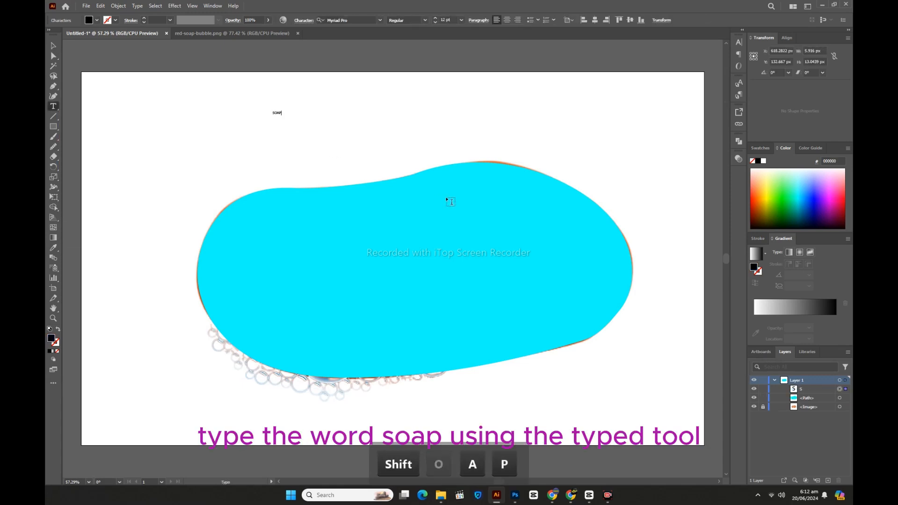
{"action": "left_click", "coordinate": [54, 46]}
{"action": "left_click_drag", "start_coordinate": [282, 116], "coordinate": [532, 232]}
{"action": "left_click_drag", "start_coordinate": [427, 152], "coordinate": [427, 109]}
Set the SOAP text's font to Preussische VI 9 and move the word slightly down over the shape's upper edge
{"action": "left_click", "coordinate": [361, 20]}
{"action": "key", "text": "Down"}
{"action": "key", "text": "Down"}
{"action": "key", "text": "Down"}
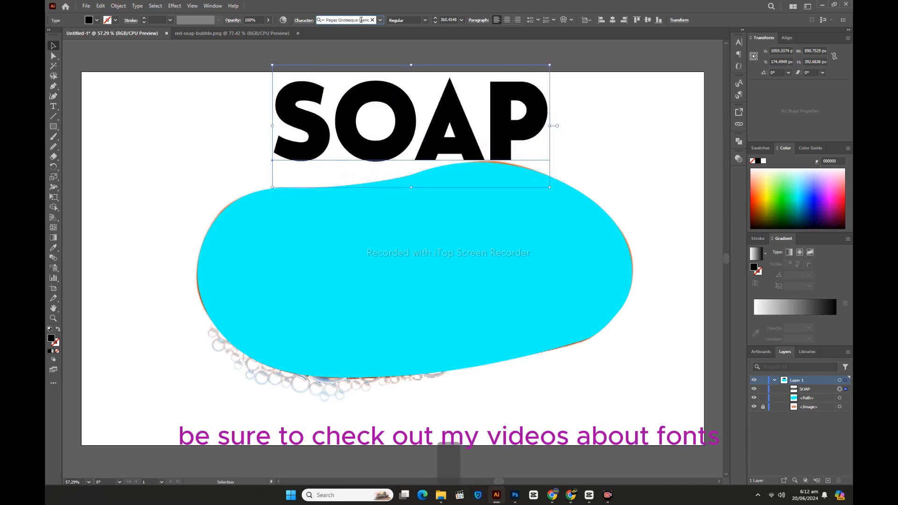
{"action": "key", "text": "Down"}
{"action": "key", "text": "Down"}
{"action": "key", "text": "Down"}
{"action": "key", "text": "Down"}
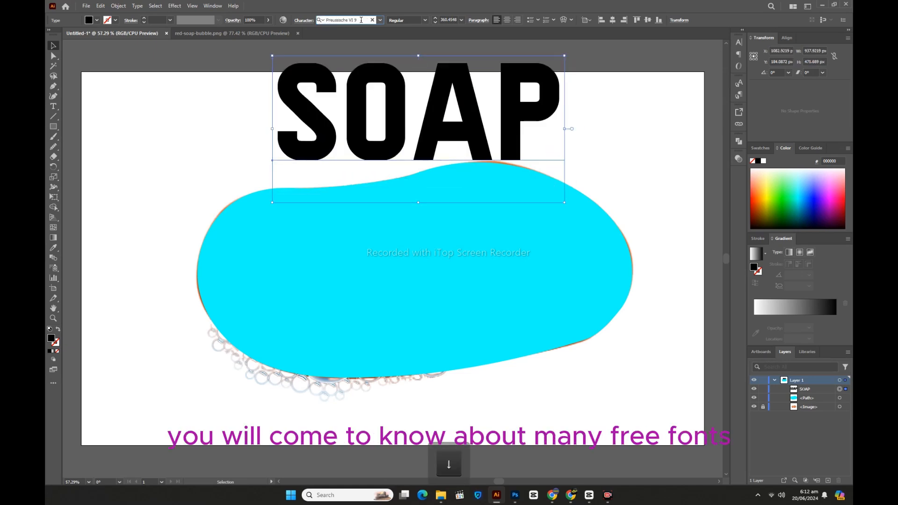
{"action": "left_click_drag", "start_coordinate": [401, 102], "coordinate": [394, 125]}
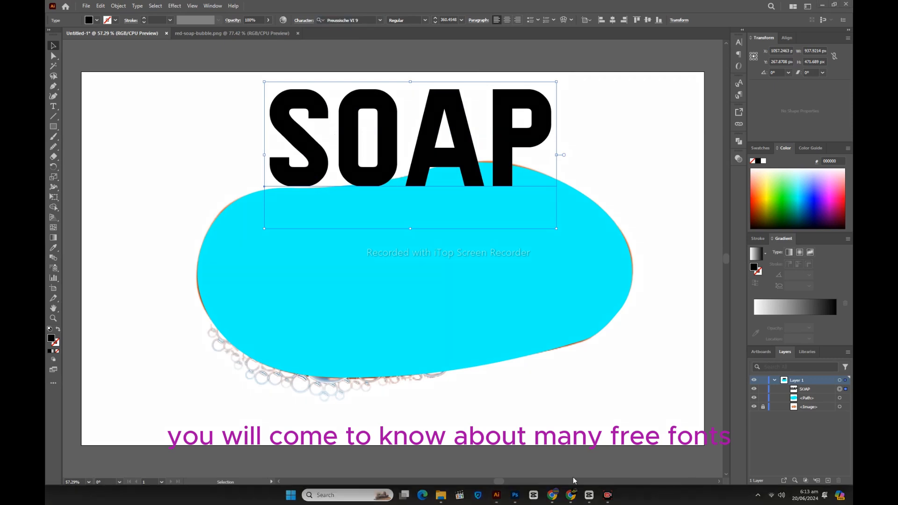
Switch to the browser and examine the Preussische VI 9 page on dafont.com for the font's name, licence and source
{"action": "left_click_drag", "start_coordinate": [604, 407], "coordinate": [344, 26]}
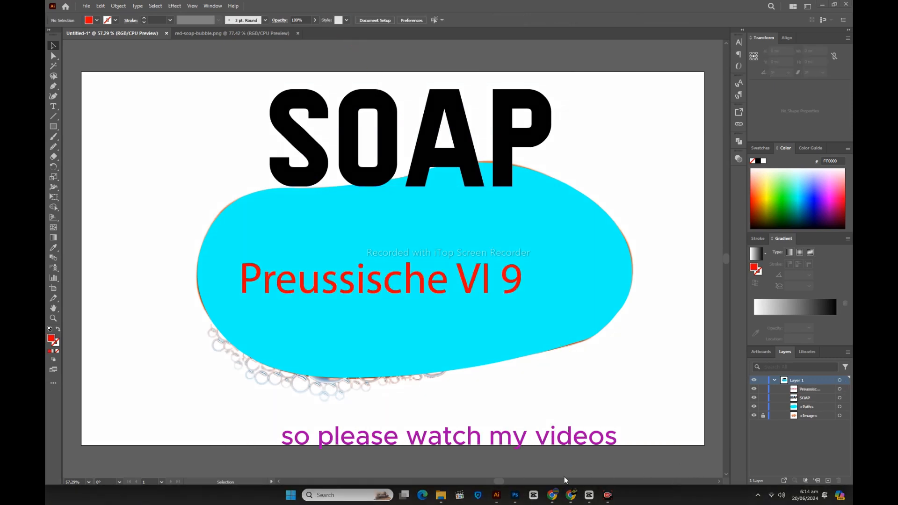
{"action": "mouse_move", "coordinate": [227, 257]}
{"action": "left_mouse_down"}
{"action": "mouse_move", "coordinate": [259, 298]}
{"action": "mouse_move", "coordinate": [536, 305]}
{"action": "left_mouse_up"}
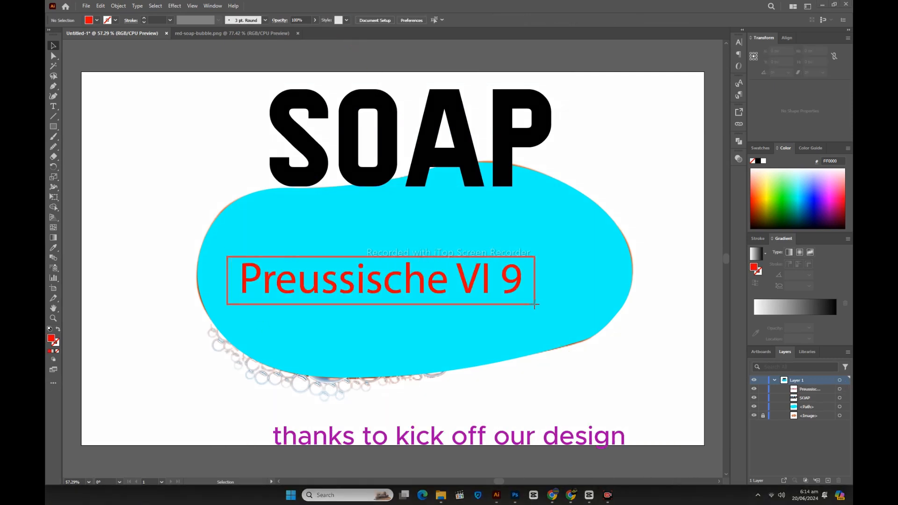
{"action": "left_click", "coordinate": [520, 475]}
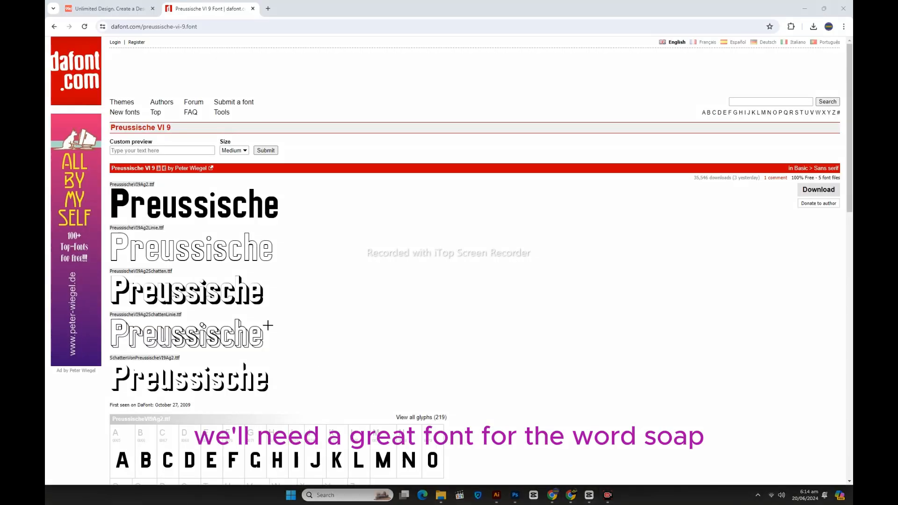
{"action": "mouse_move", "coordinate": [106, 122]}
{"action": "left_mouse_down"}
{"action": "mouse_move", "coordinate": [154, 140]}
{"action": "mouse_move", "coordinate": [180, 137]}
{"action": "left_mouse_up"}
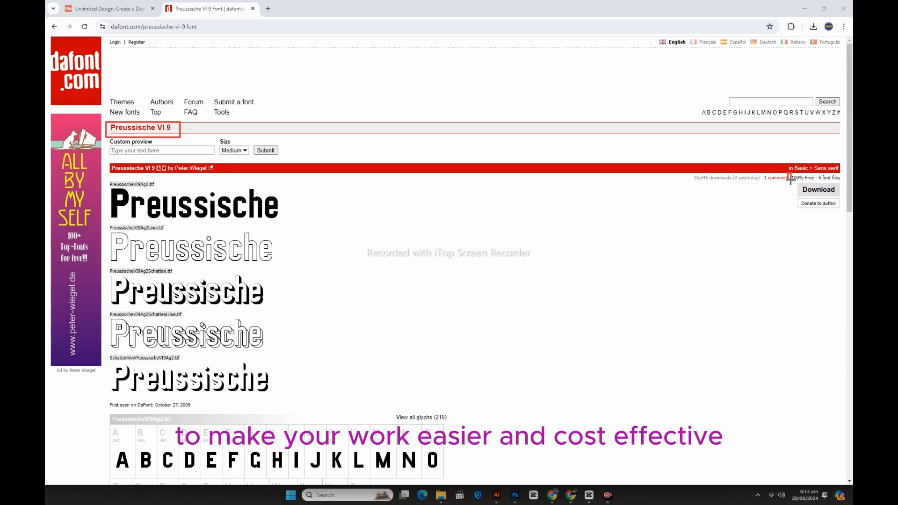
{"action": "left_click_drag", "start_coordinate": [791, 181], "coordinate": [842, 183]}
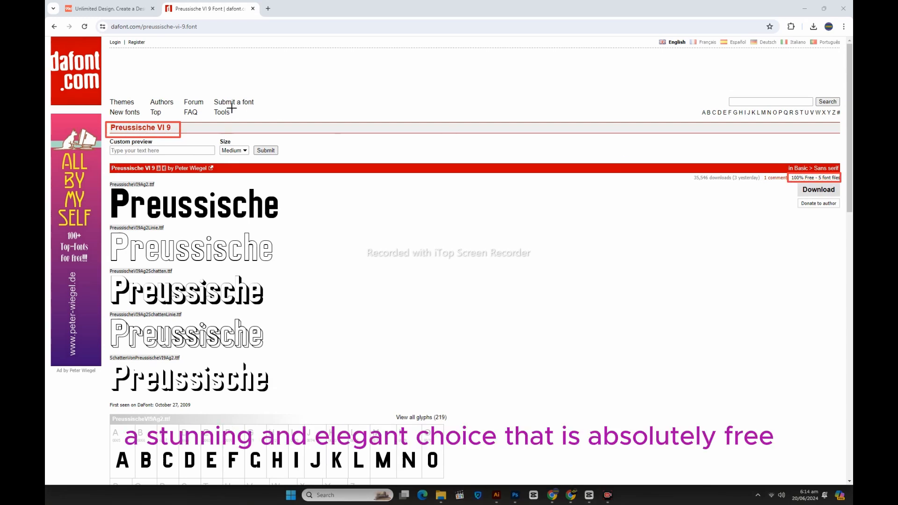
{"action": "mouse_move", "coordinate": [49, 48]}
{"action": "left_mouse_down"}
{"action": "mouse_move", "coordinate": [114, 99]}
{"action": "mouse_move", "coordinate": [104, 98]}
{"action": "left_mouse_up"}
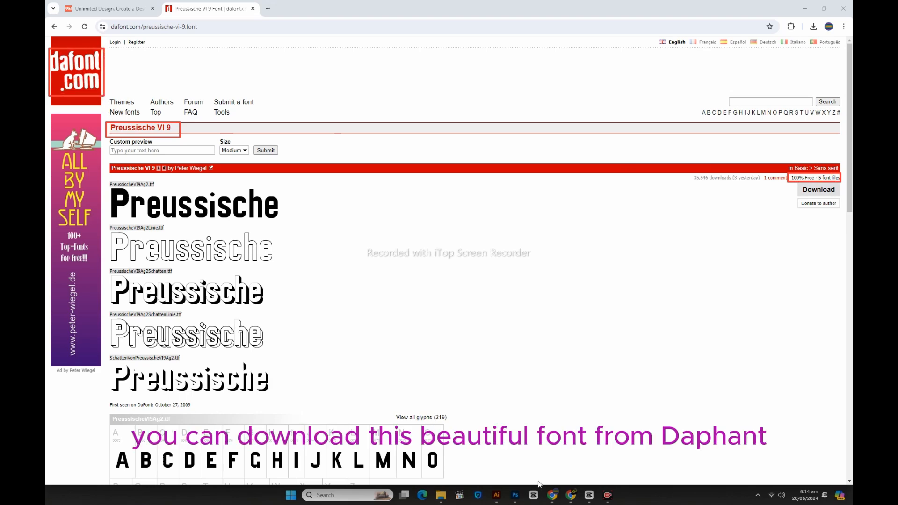
{"action": "left_click", "coordinate": [520, 475]}
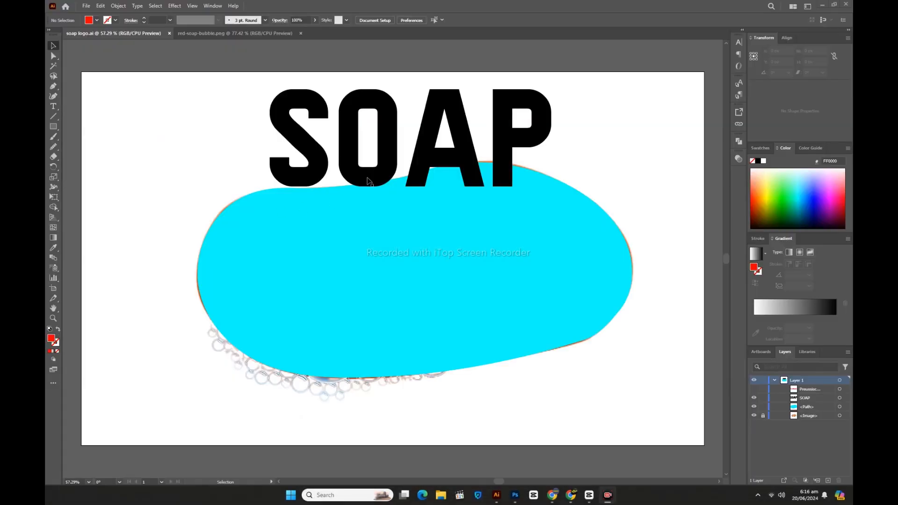
Move the SOAP text up clear of the cyan shape, convert it to outlines and ungroup the letters
{"action": "left_click_drag", "start_coordinate": [367, 181], "coordinate": [362, 147]}
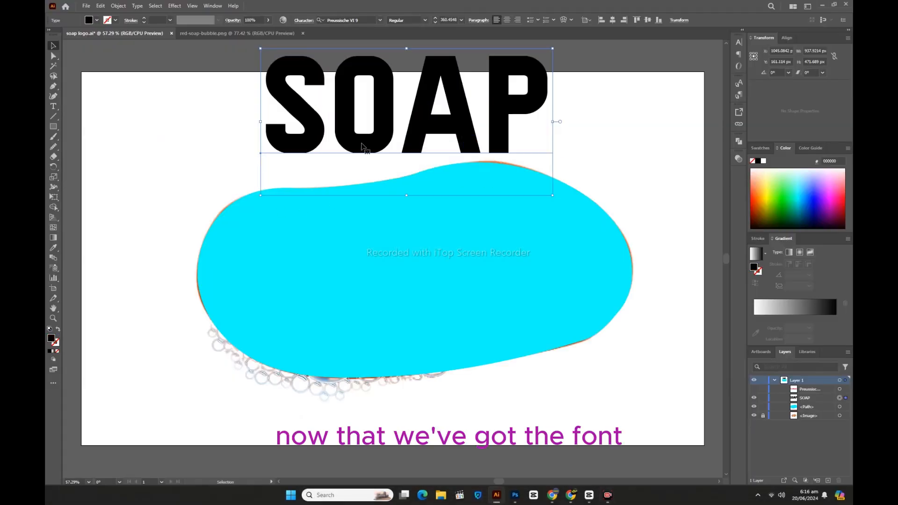
{"action": "right_click", "coordinate": [363, 147]}
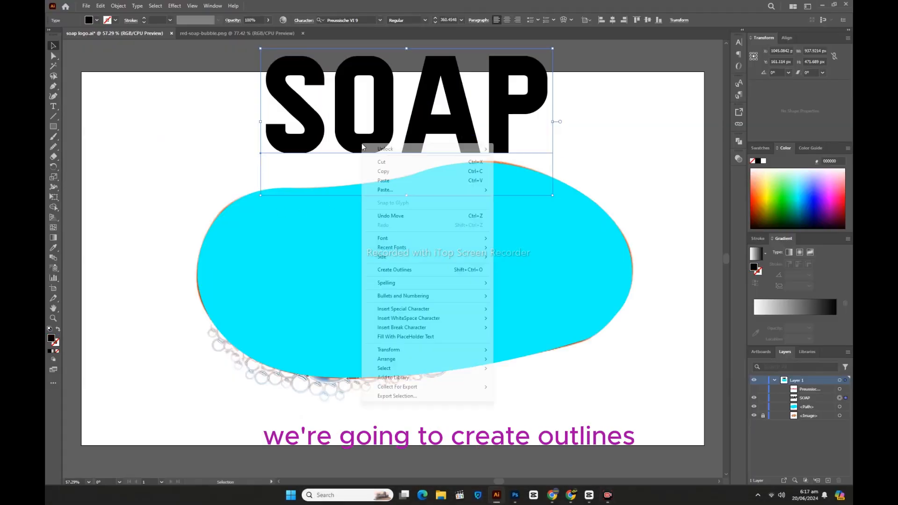
{"action": "left_click", "coordinate": [401, 274]}
{"action": "right_click", "coordinate": [361, 155]}
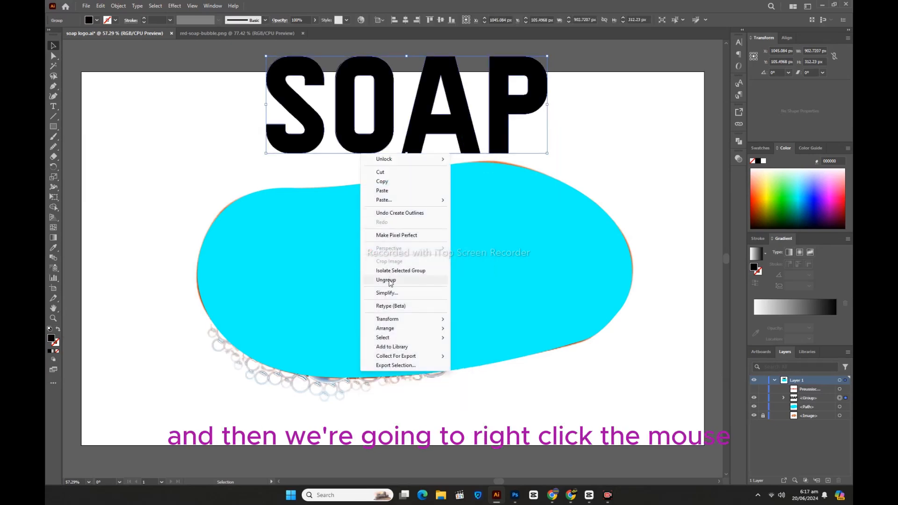
{"action": "left_click", "coordinate": [412, 280]}
Spread the letters S, O, A and P apart in a row above the cyan shape and deselect them
{"action": "left_click_drag", "start_coordinate": [281, 136], "coordinate": [233, 153]}
{"action": "left_click_drag", "start_coordinate": [346, 140], "coordinate": [318, 154]}
{"action": "left_click_drag", "start_coordinate": [497, 143], "coordinate": [536, 153]}
{"action": "left_click_drag", "start_coordinate": [437, 119], "coordinate": [441, 126]}
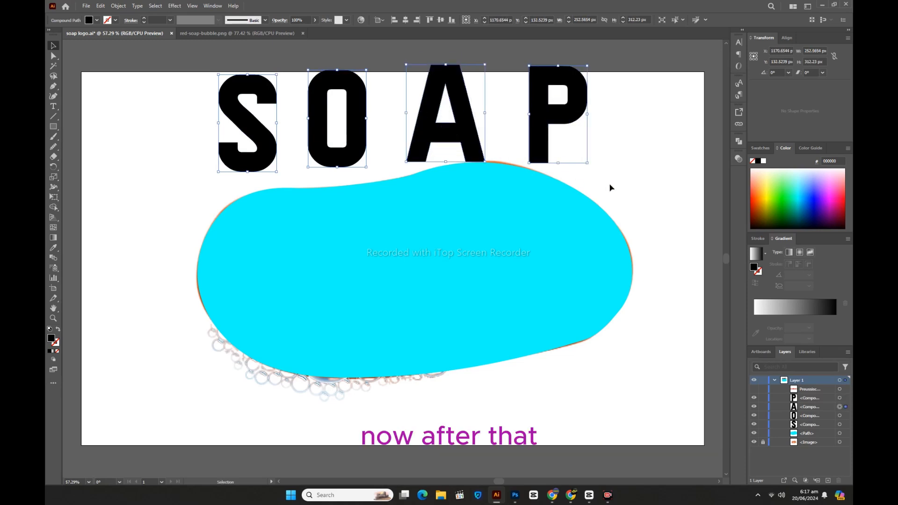
{"action": "left_click", "coordinate": [618, 187]}
Divide the cyan soap shape into four pieces with three thin, curved top-to-bottom cuts using a reduced-size Eraser tool, and deselect them
{"action": "left_click", "coordinate": [354, 258]}
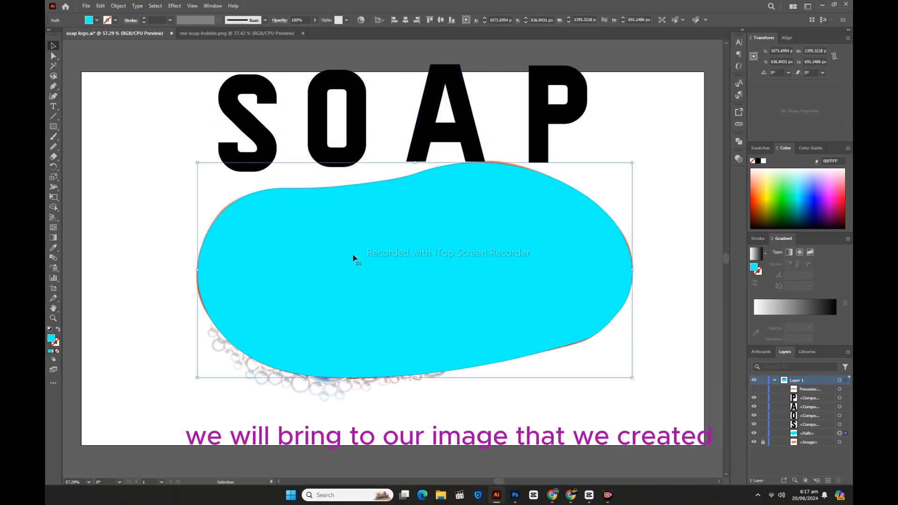
{"action": "left_click", "coordinate": [53, 157]}
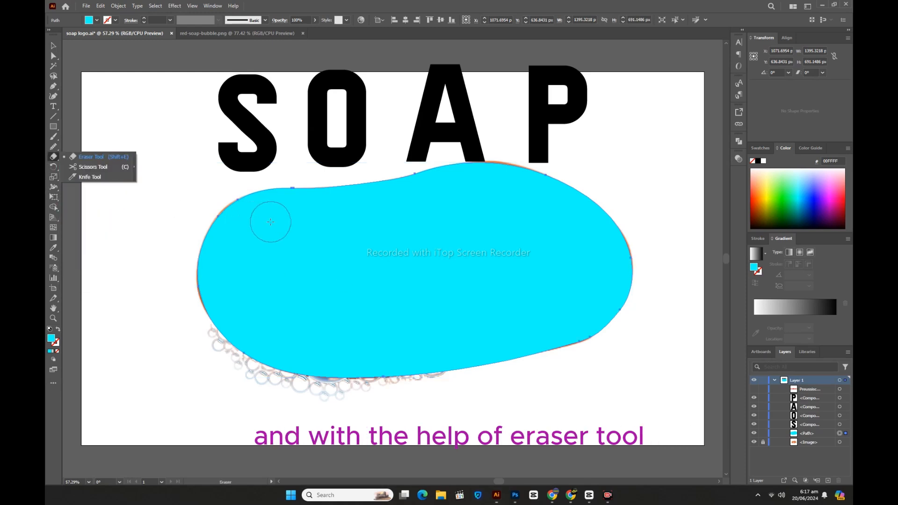
{"action": "key", "text": "bracketleft"}
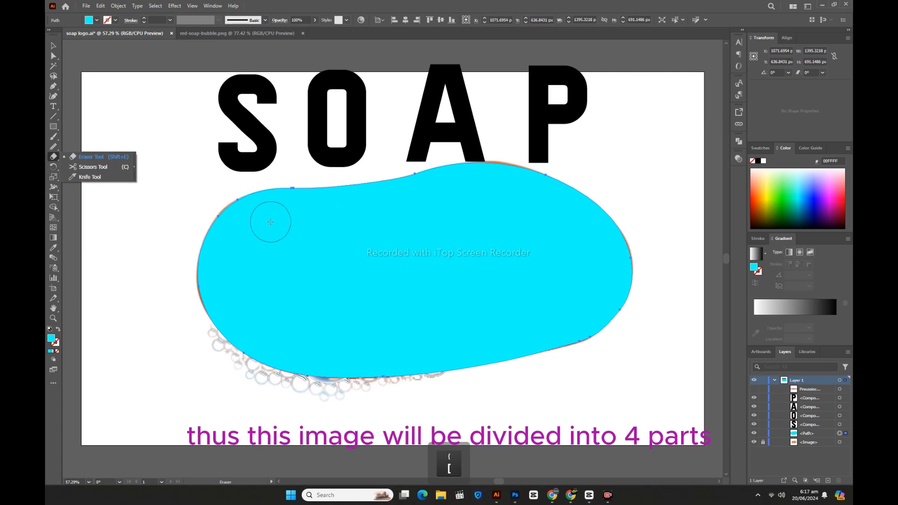
{"action": "key", "text": "minus"}
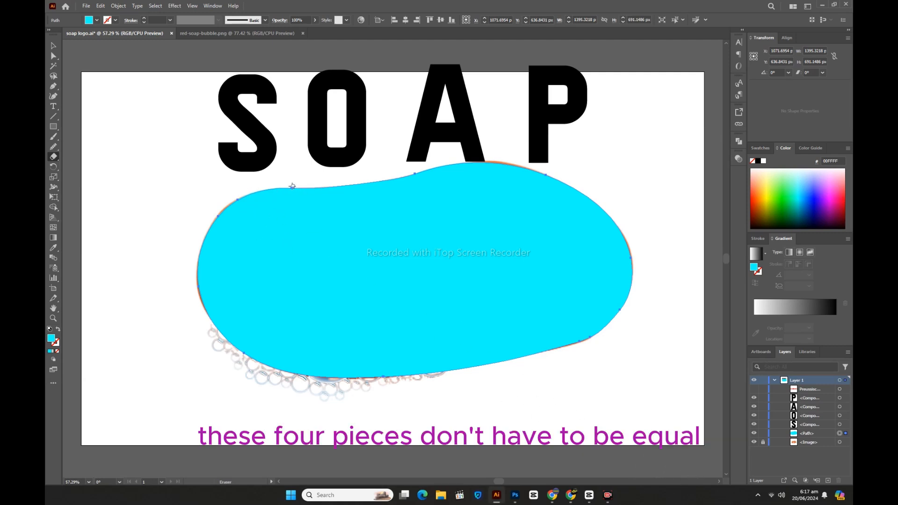
{"action": "mouse_move", "coordinate": [291, 185]}
{"action": "left_mouse_down"}
{"action": "mouse_move", "coordinate": [290, 230]}
{"action": "mouse_move", "coordinate": [314, 310]}
{"action": "mouse_move", "coordinate": [310, 397]}
{"action": "left_mouse_up"}
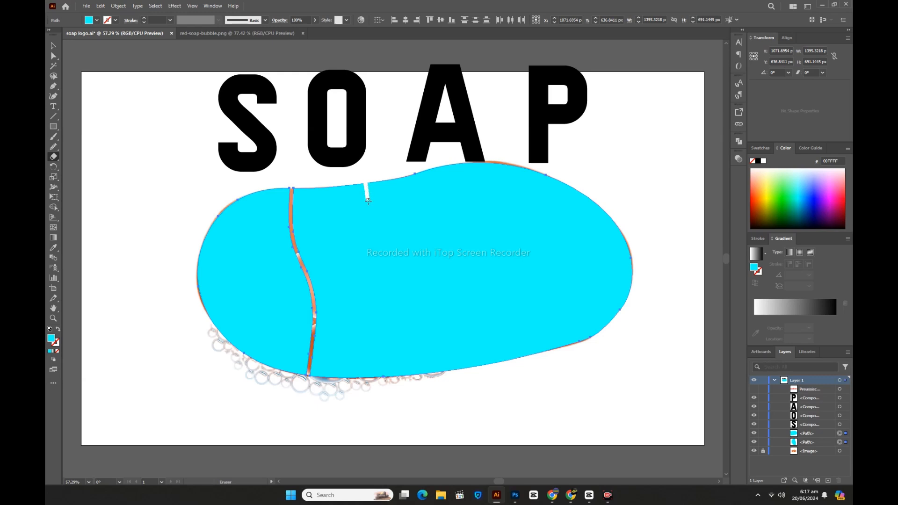
{"action": "left_click_drag", "start_coordinate": [368, 200], "coordinate": [406, 402]}
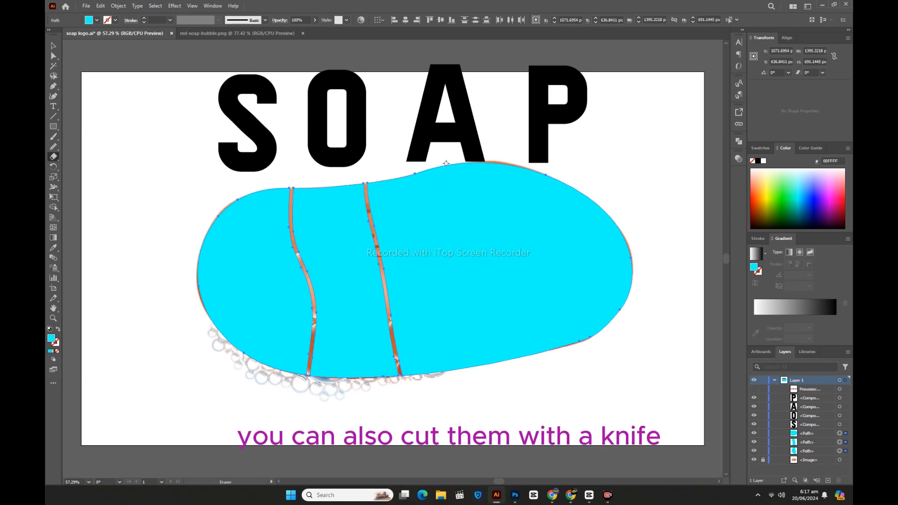
{"action": "mouse_move", "coordinate": [460, 165]}
{"action": "left_mouse_down"}
{"action": "mouse_move", "coordinate": [471, 251]}
{"action": "mouse_move", "coordinate": [540, 387]}
{"action": "mouse_move", "coordinate": [553, 392]}
{"action": "left_mouse_up"}
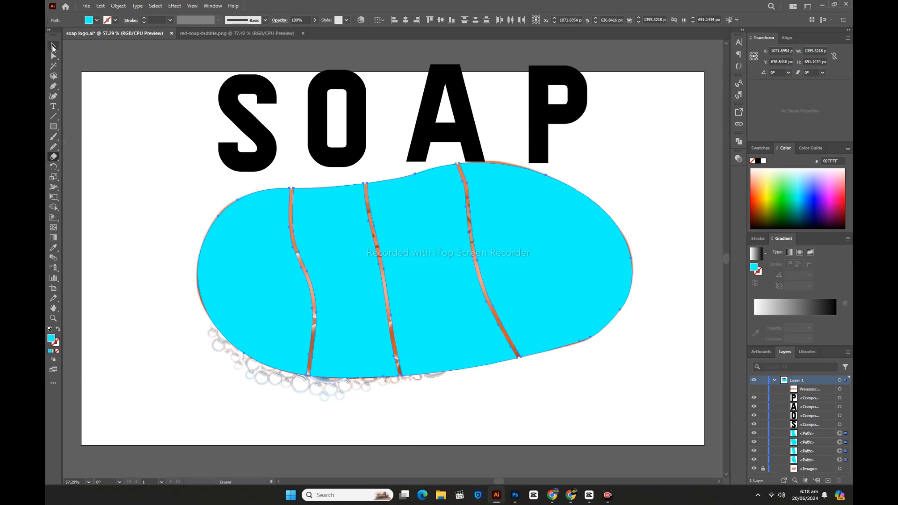
{"action": "left_click", "coordinate": [53, 46]}
{"action": "left_click", "coordinate": [150, 190]}
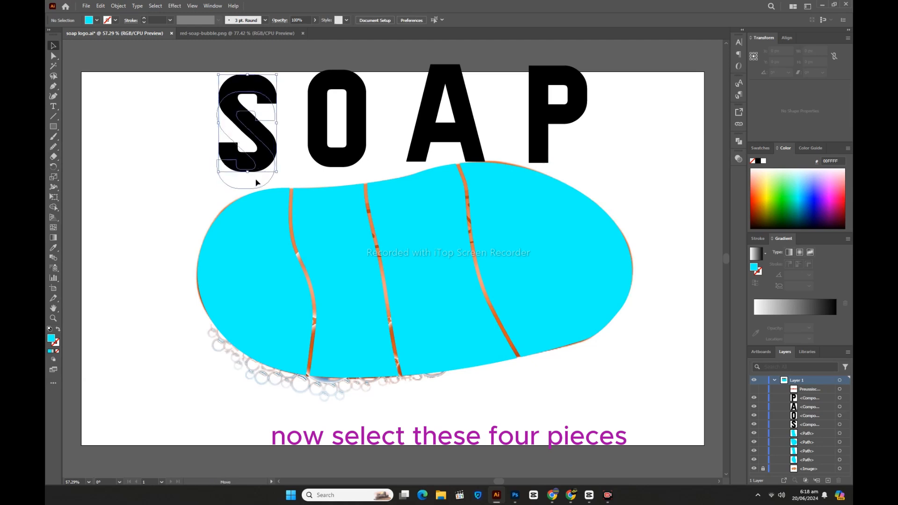
Lower the S onto the leftmost cyan piece, then bring all four cyan pieces to the front and deselect them
{"action": "left_click_drag", "start_coordinate": [256, 183], "coordinate": [249, 210]}
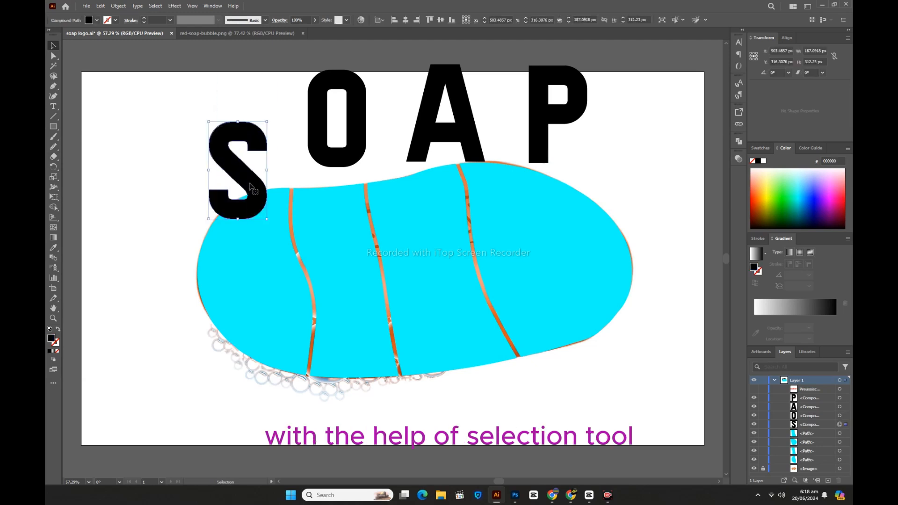
{"action": "left_click", "coordinate": [270, 261]}
{"action": "left_click_drag", "start_coordinate": [293, 293], "coordinate": [621, 353]}
{"action": "right_click", "coordinate": [394, 247]}
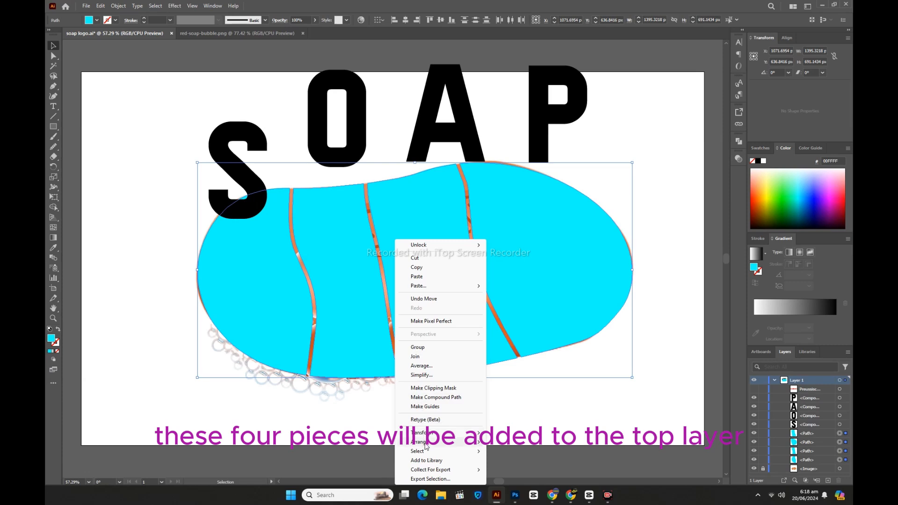
{"action": "mouse_move", "coordinate": [425, 443]}
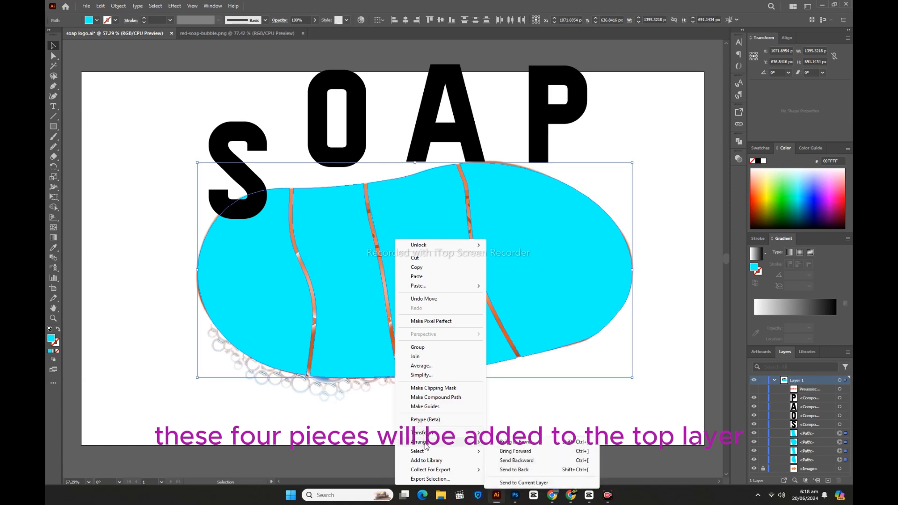
{"action": "left_click", "coordinate": [512, 442]}
{"action": "left_click", "coordinate": [134, 284]}
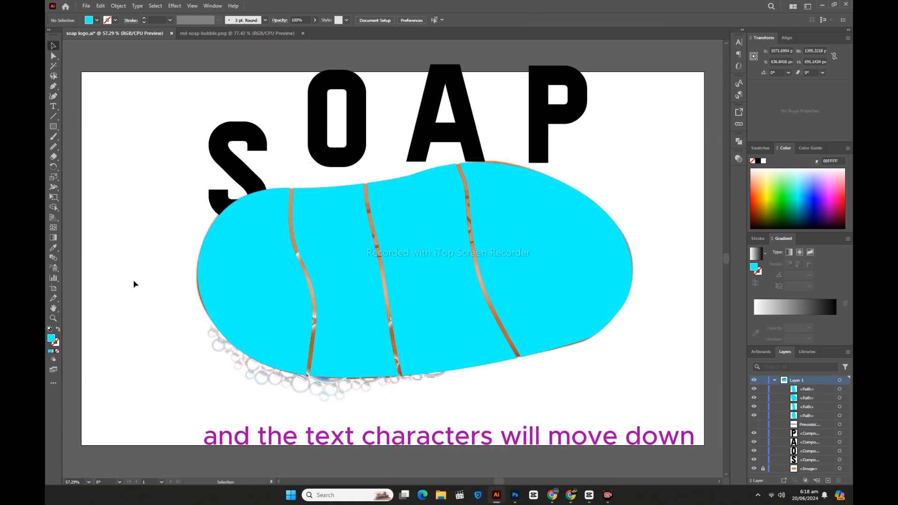
Move the letters O, A and P down so each one partly overlaps its own cyan piece
{"action": "left_click_drag", "start_coordinate": [345, 155], "coordinate": [337, 197]}
{"action": "left_click_drag", "start_coordinate": [427, 136], "coordinate": [403, 171]}
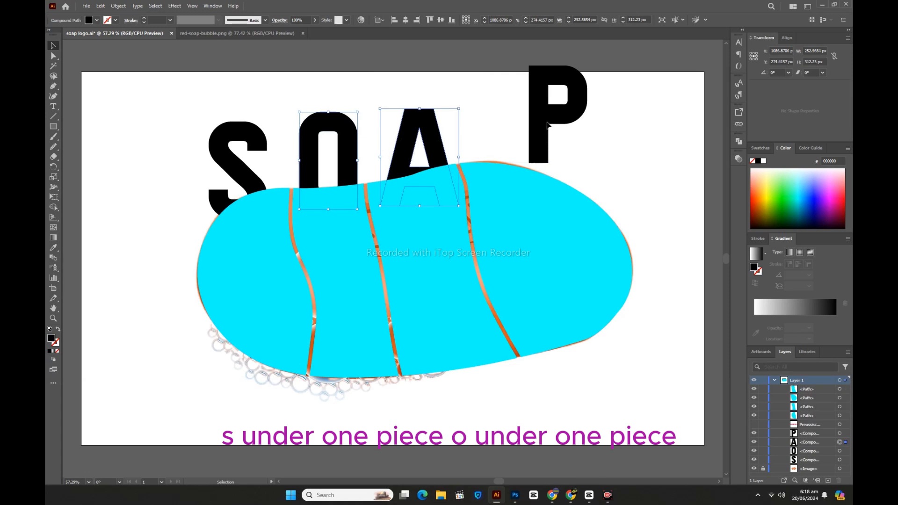
{"action": "left_click_drag", "start_coordinate": [548, 124], "coordinate": [542, 176]}
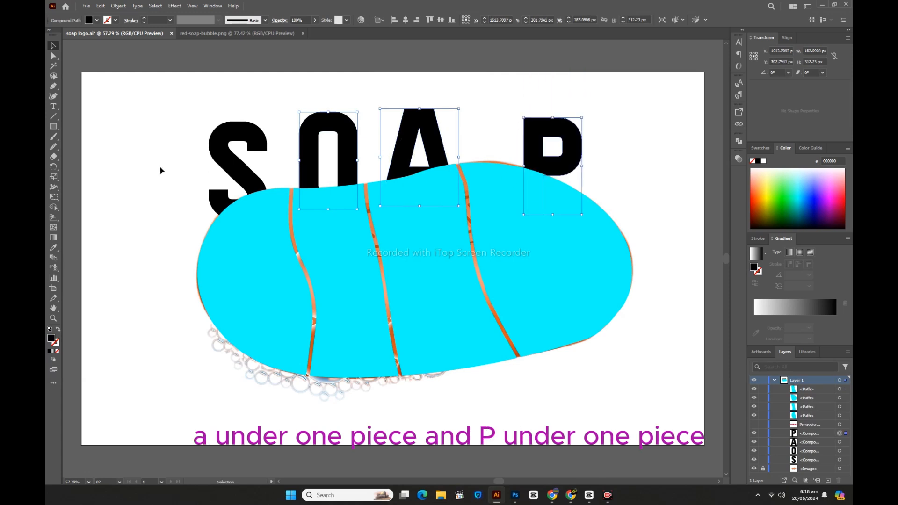
Warp the letter S into the leftmost cyan piece with Envelope Distort, Make with Top Object, and deselect it
{"action": "left_click_drag", "start_coordinate": [164, 159], "coordinate": [233, 231]}
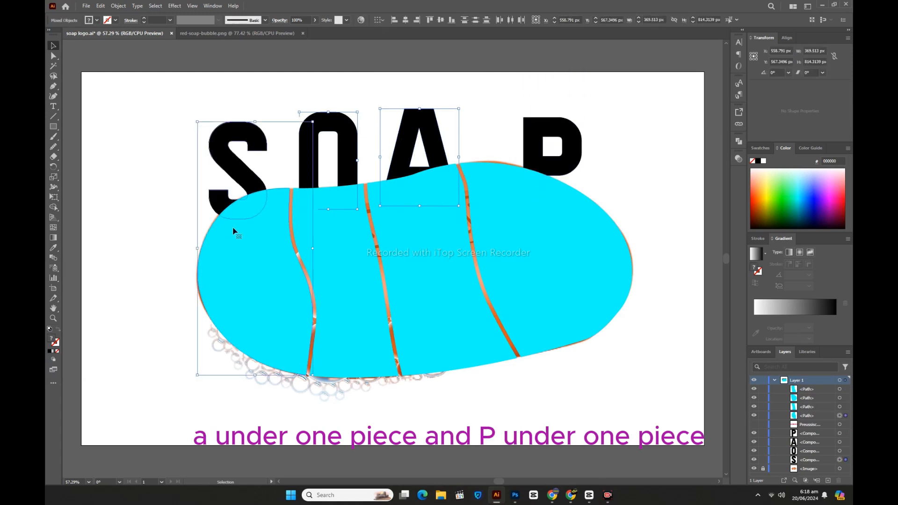
{"action": "left_click", "coordinate": [118, 6]}
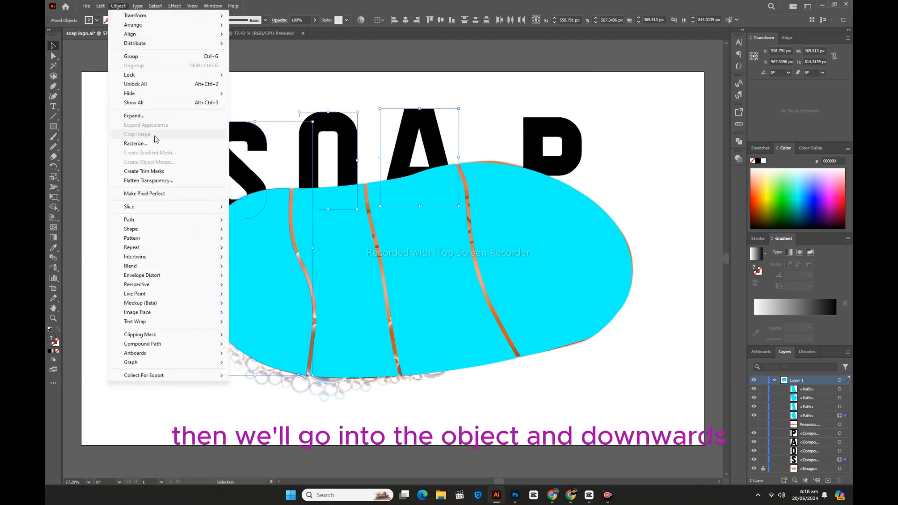
{"action": "mouse_move", "coordinate": [173, 278]}
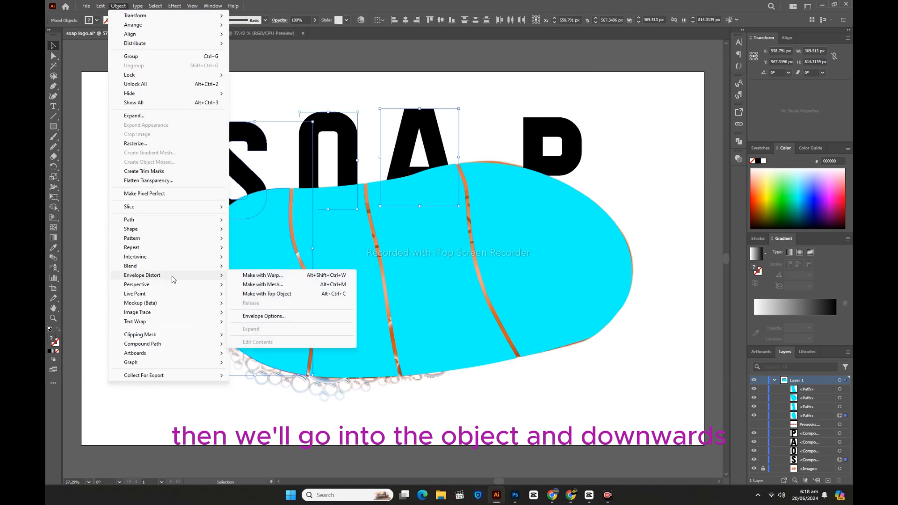
{"action": "left_click", "coordinate": [287, 297]}
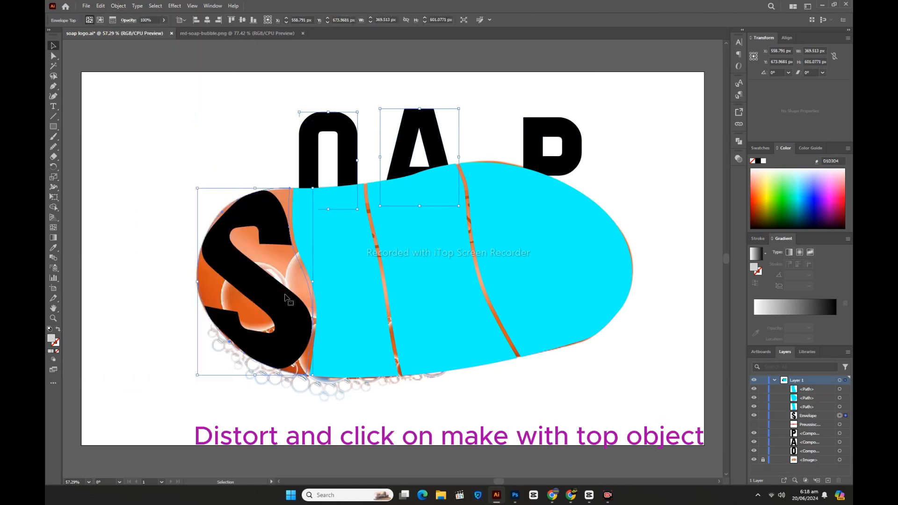
{"action": "left_click", "coordinate": [326, 165]}
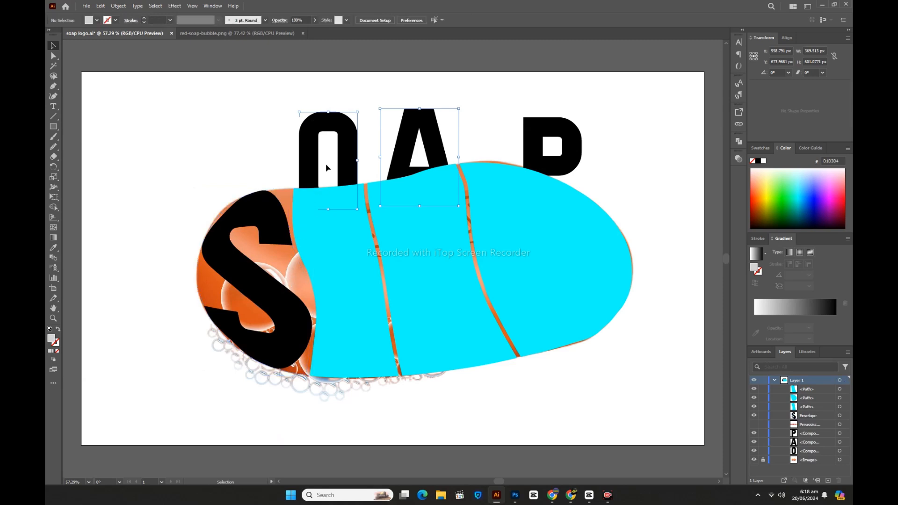
Warp the letter O into the second cyan piece with Envelope Distort, Make with Top Object
{"action": "left_click_drag", "start_coordinate": [320, 98], "coordinate": [338, 211]}
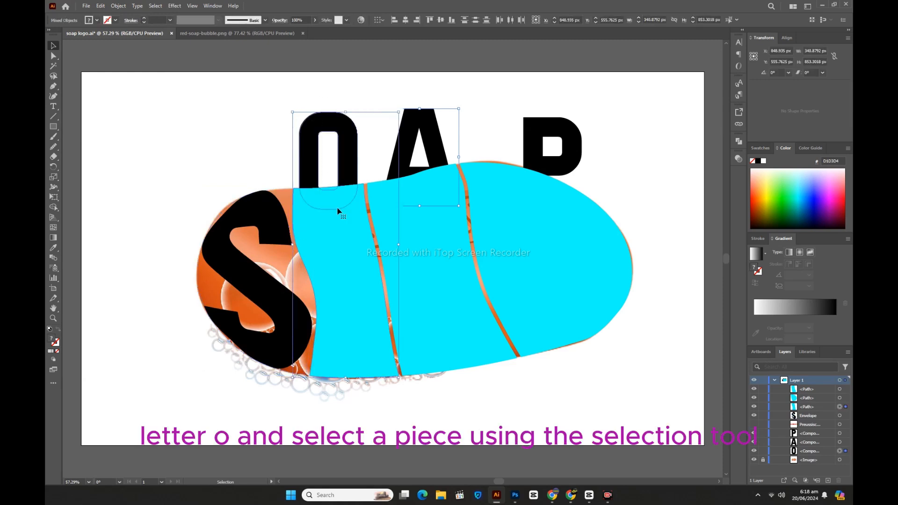
{"action": "left_click", "coordinate": [119, 5]}
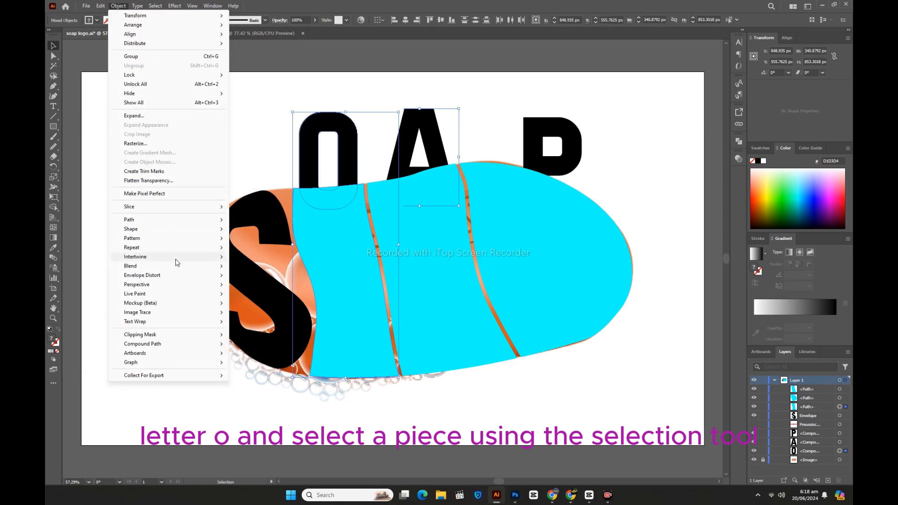
{"action": "mouse_move", "coordinate": [176, 279]}
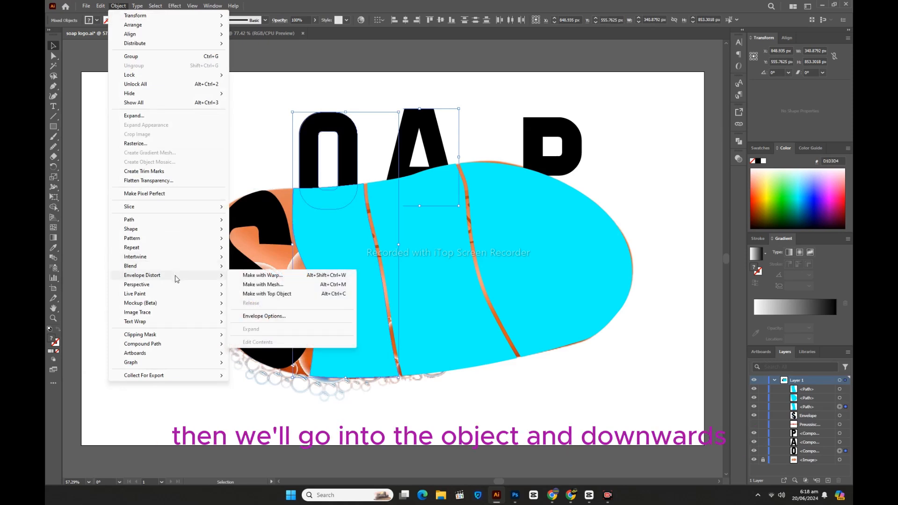
{"action": "left_click", "coordinate": [258, 294]}
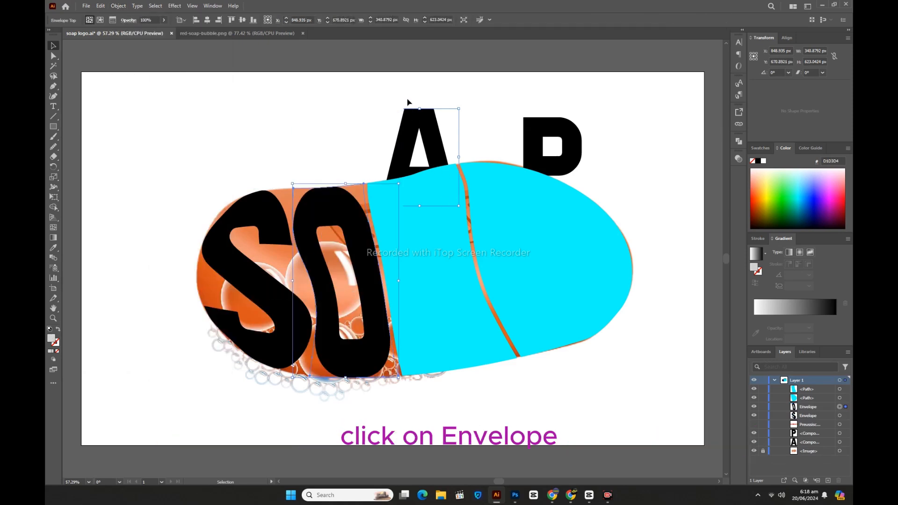
Warp the letter A into the third cyan piece with Envelope Distort, Make with Top Object, and deselect it
{"action": "left_click_drag", "start_coordinate": [408, 94], "coordinate": [451, 203]}
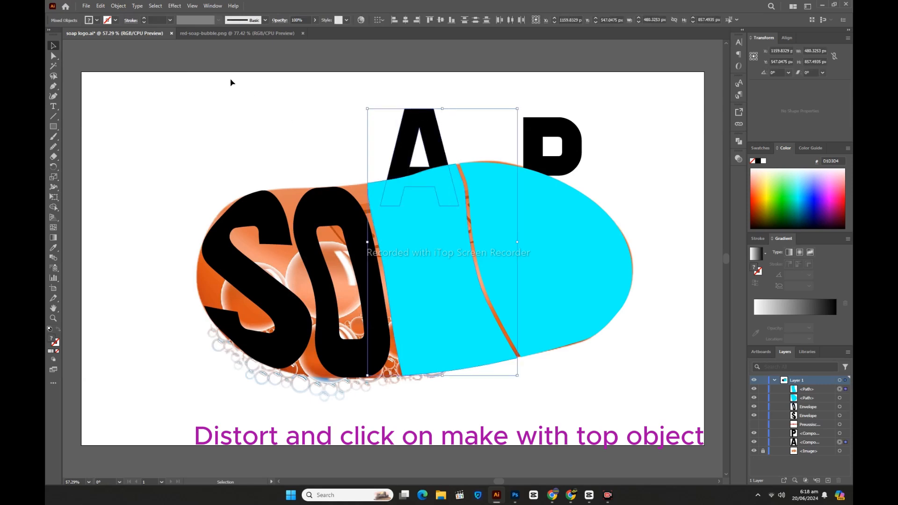
{"action": "left_click", "coordinate": [119, 5]}
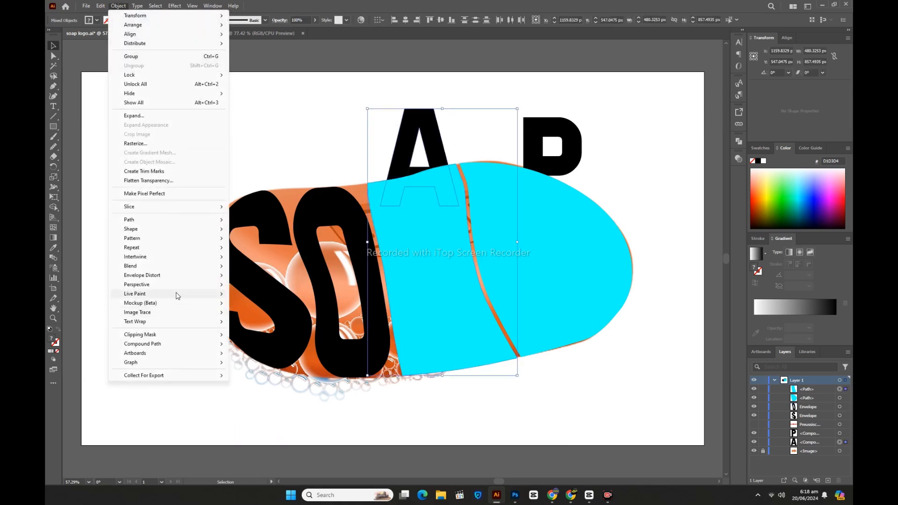
{"action": "mouse_move", "coordinate": [174, 275]}
{"action": "left_click", "coordinate": [274, 294]}
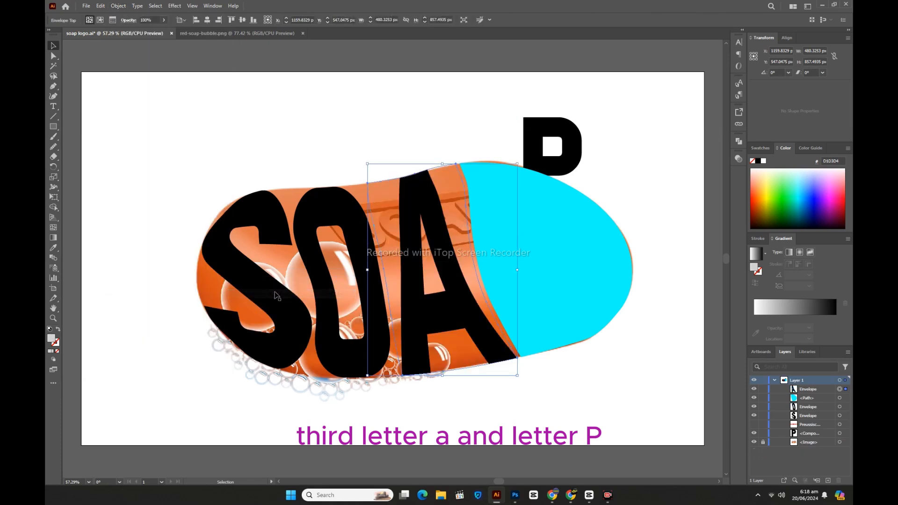
{"action": "left_click", "coordinate": [615, 158]}
Warp the letter P into the last cyan piece with Envelope Distort, Make with Top Object, and deselect it
{"action": "left_click_drag", "start_coordinate": [608, 136], "coordinate": [539, 214]}
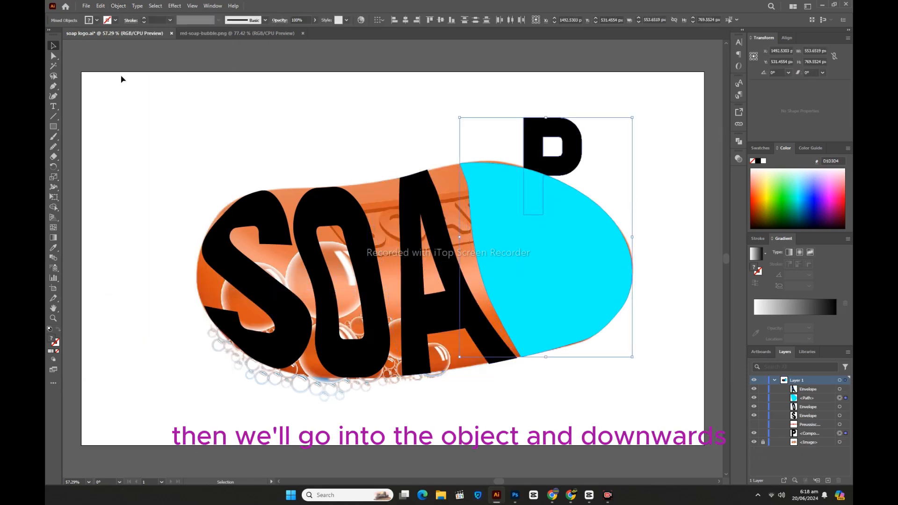
{"action": "left_click", "coordinate": [118, 6]}
{"action": "mouse_move", "coordinate": [164, 276]}
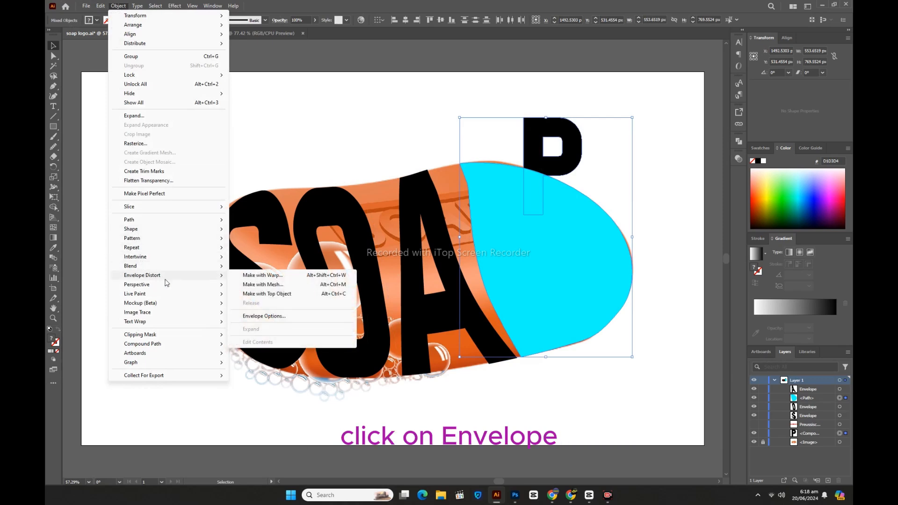
{"action": "left_click", "coordinate": [274, 294]}
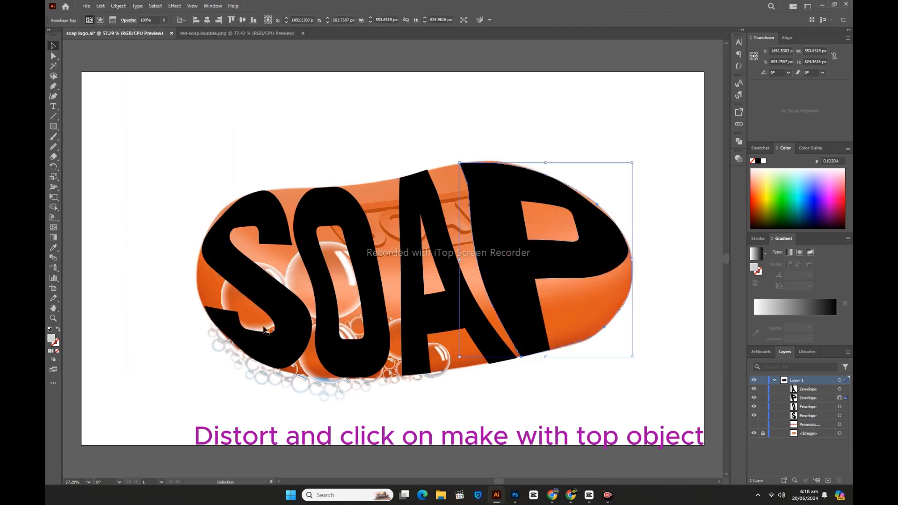
{"action": "left_click", "coordinate": [168, 352]}
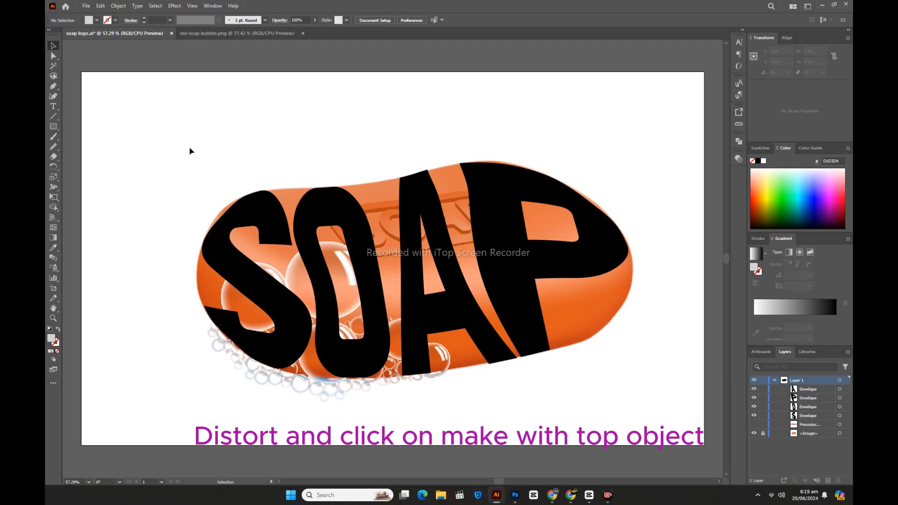
Expand the four enveloped SOAP letters into editable shapes, keeping the default expand options, and deselect them
{"action": "left_click_drag", "start_coordinate": [189, 150], "coordinate": [563, 376]}
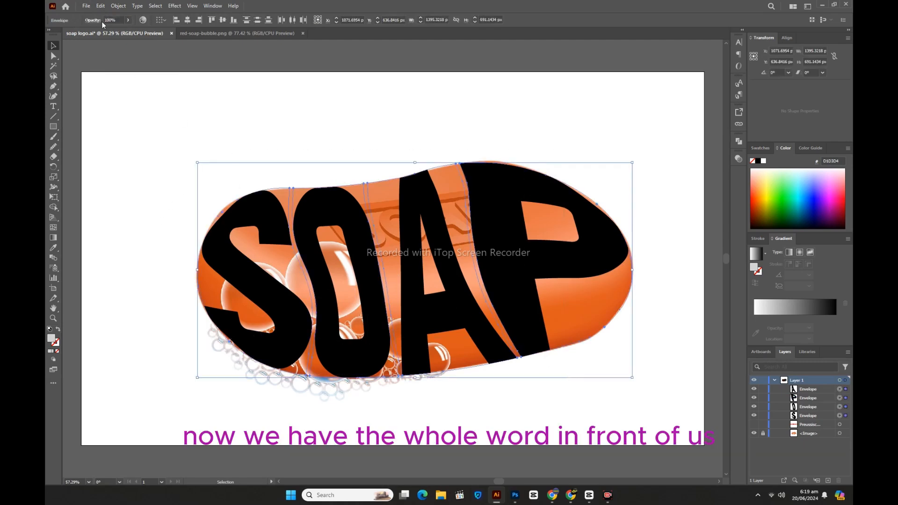
{"action": "left_click", "coordinate": [118, 6]}
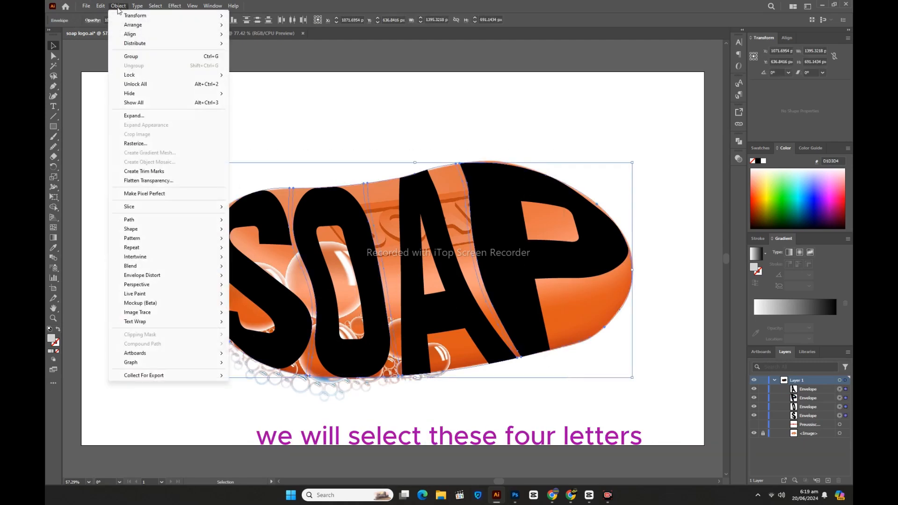
{"action": "left_click", "coordinate": [138, 117]}
{"action": "left_click", "coordinate": [428, 294]}
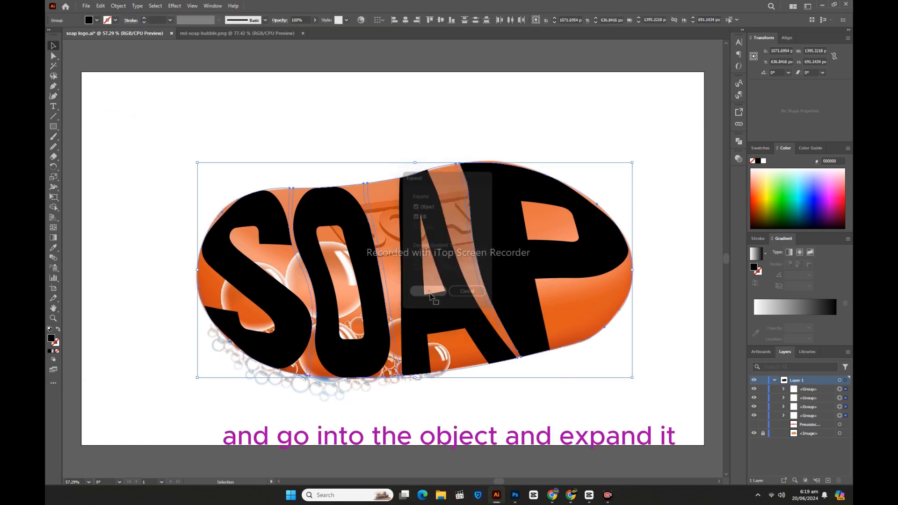
{"action": "left_click", "coordinate": [616, 440]}
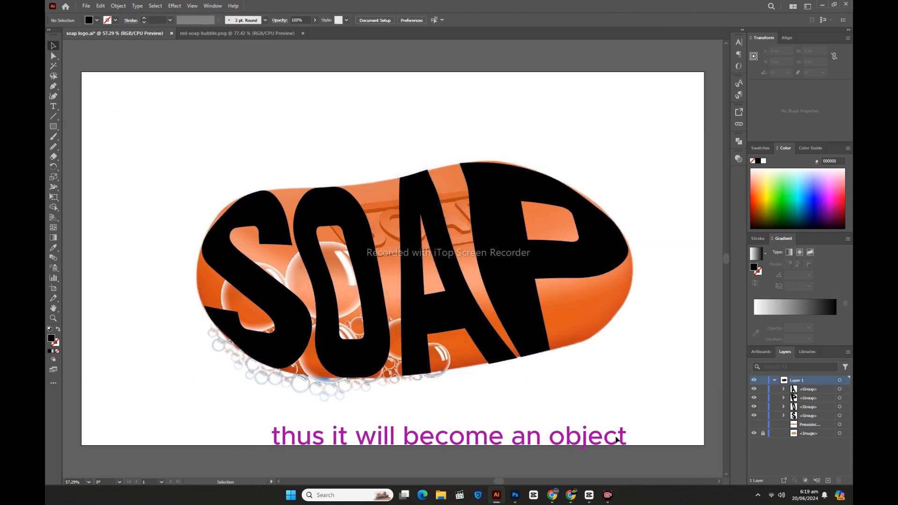
Shift anchor points on the upper-left and lower-left edges of the S slightly outward toward the soap's outline
{"action": "left_click", "coordinate": [264, 219]}
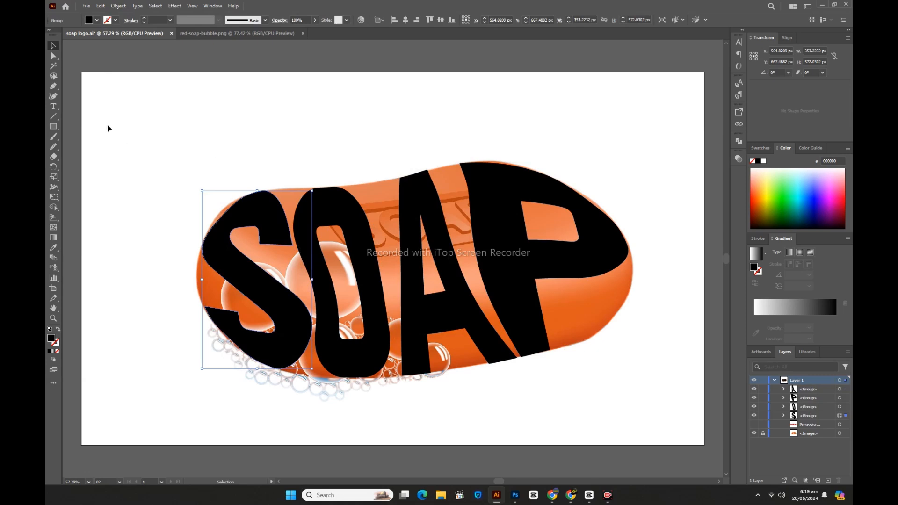
{"action": "left_click", "coordinate": [54, 57]}
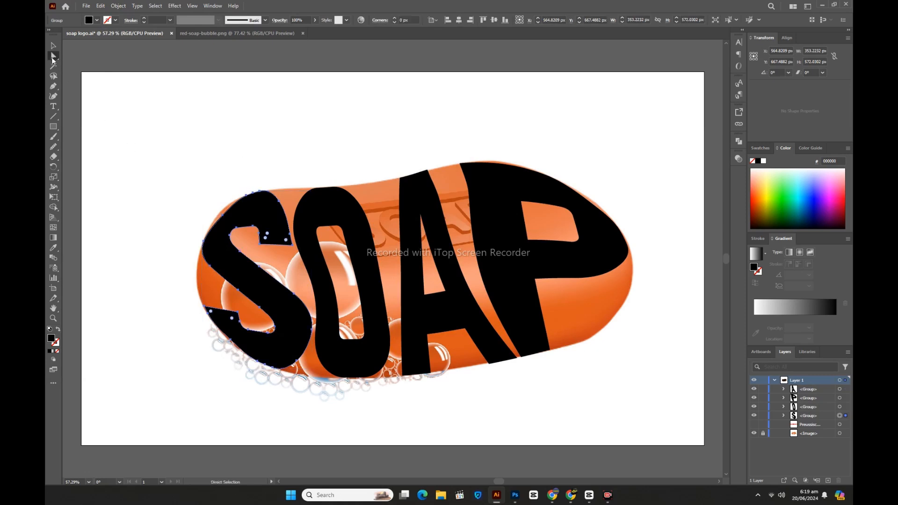
{"action": "left_click", "coordinate": [222, 217]}
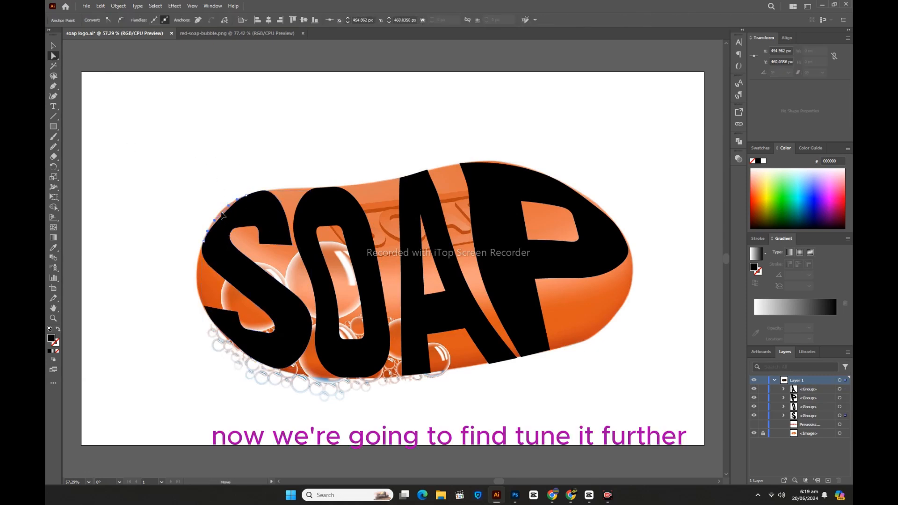
{"action": "left_click", "coordinate": [222, 215]}
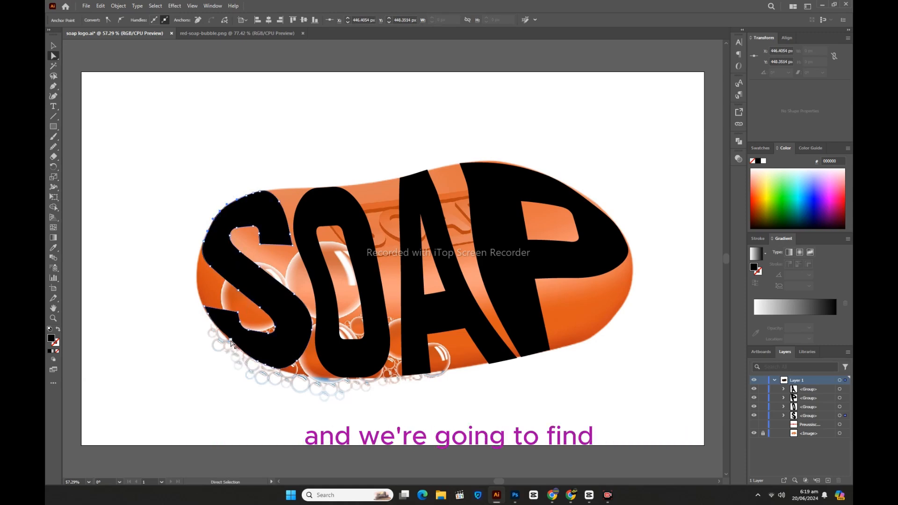
{"action": "left_click_drag", "start_coordinate": [230, 340], "coordinate": [230, 344]}
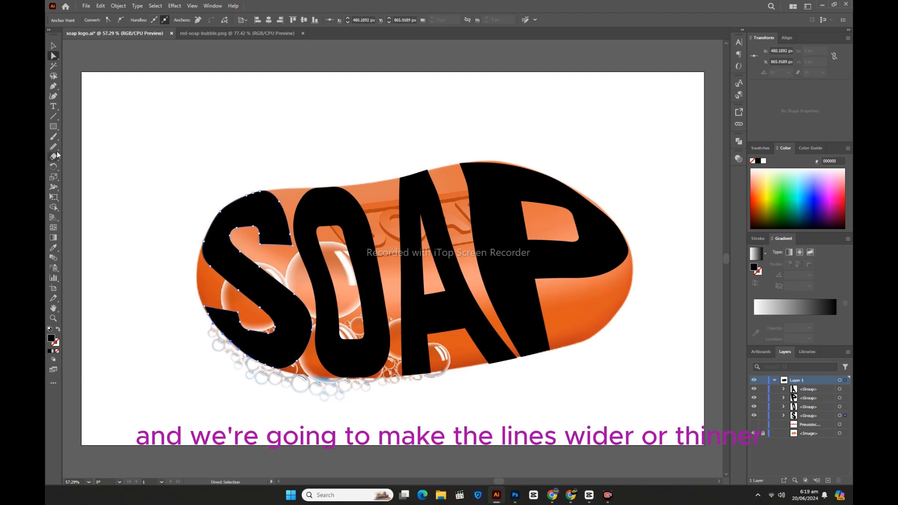
Smooth the lower-left and upper-left outer edges of the S with the Smooth tool
{"action": "left_click_drag", "start_coordinate": [54, 147], "coordinate": [97, 167]}
{"action": "left_click_drag", "start_coordinate": [235, 345], "coordinate": [260, 362]}
{"action": "left_click_drag", "start_coordinate": [215, 324], "coordinate": [260, 362]}
{"action": "left_click_drag", "start_coordinate": [253, 194], "coordinate": [225, 208]}
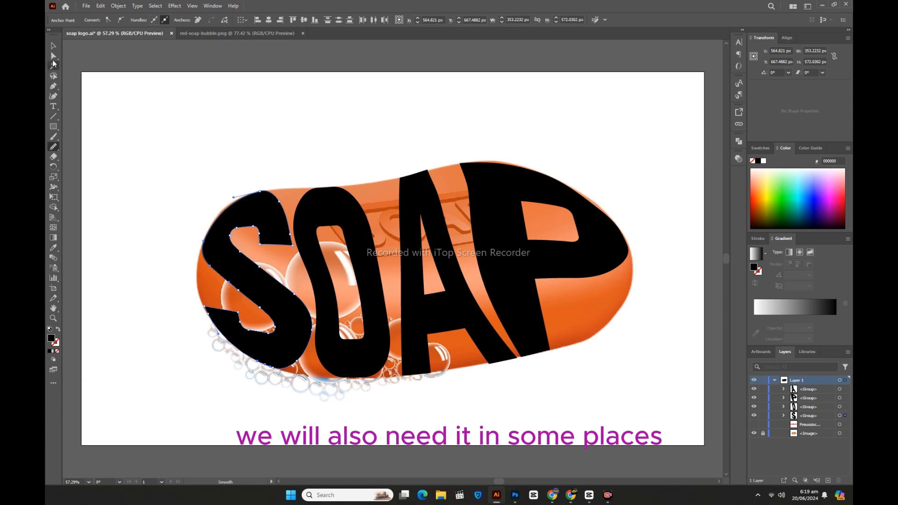
Adjust the direction handles on the upper-left curve of the S to refine its rounding
{"action": "key", "text": "a"}
{"action": "left_click", "coordinate": [229, 198]}
{"action": "left_click_drag", "start_coordinate": [208, 195], "coordinate": [229, 199]}
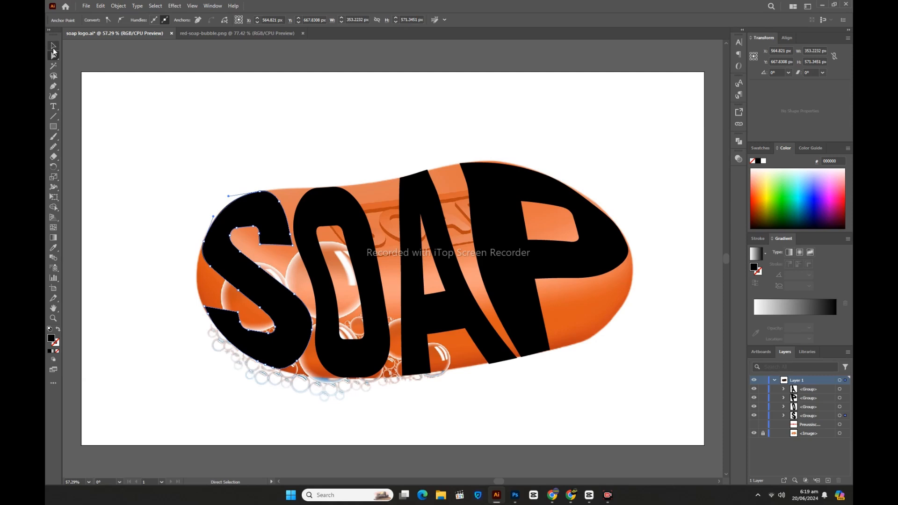
Raise the anchor points along the top edge of the P slightly to meet the soap's upper outline
{"action": "left_click", "coordinate": [53, 45]}
{"action": "left_click", "coordinate": [494, 180]}
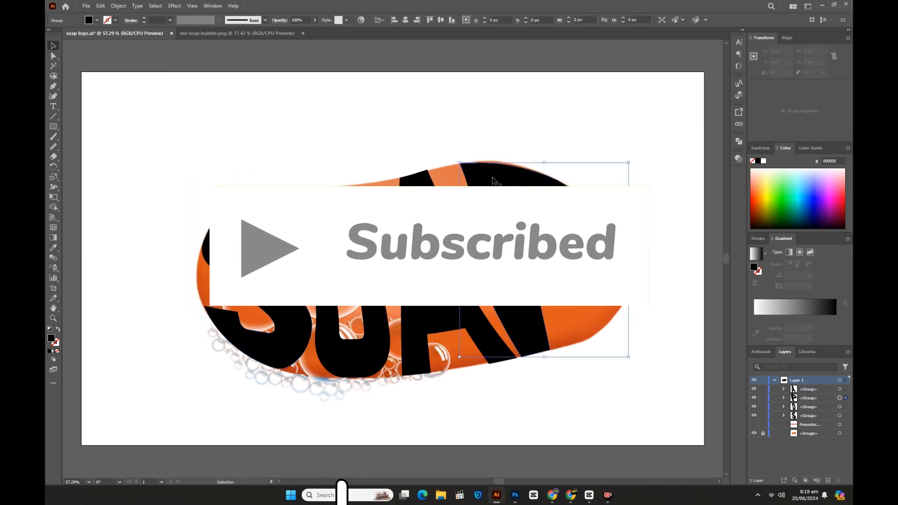
{"action": "key", "text": "a"}
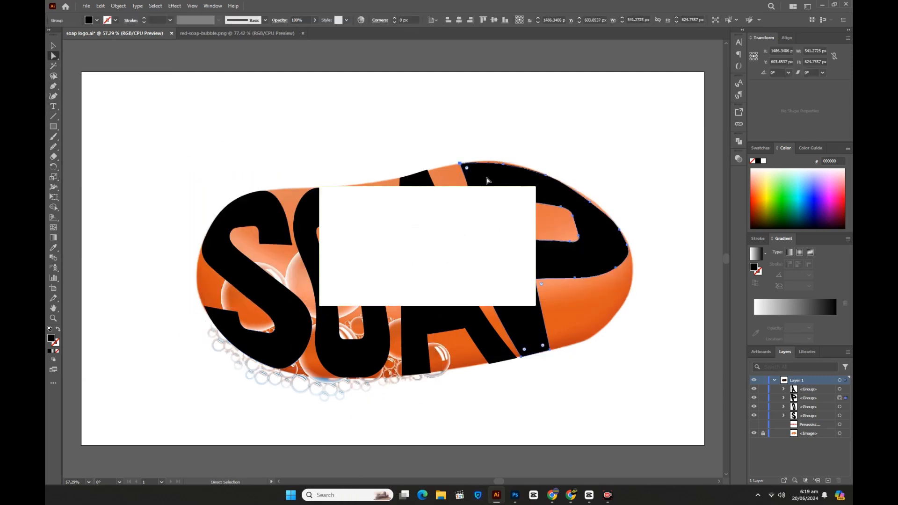
{"action": "left_click", "coordinate": [460, 165]}
{"action": "left_click", "coordinate": [503, 165]}
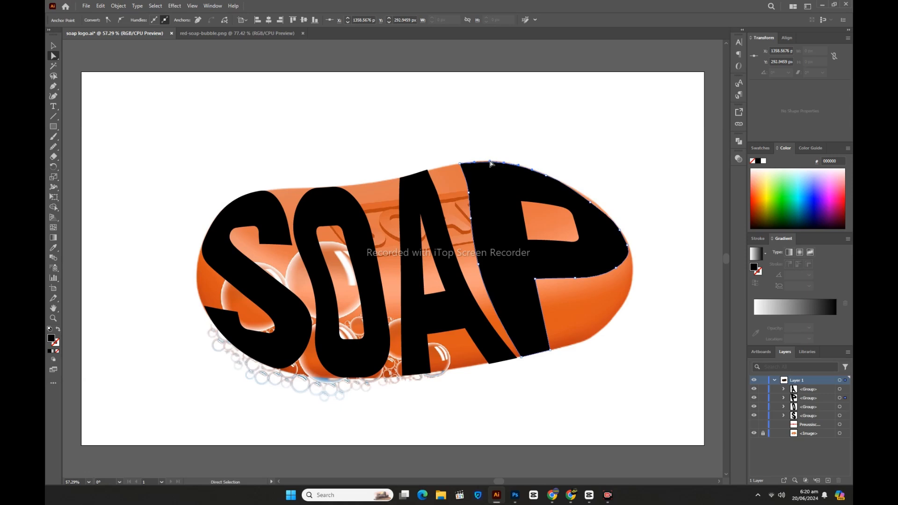
{"action": "left_click", "coordinate": [489, 160]}
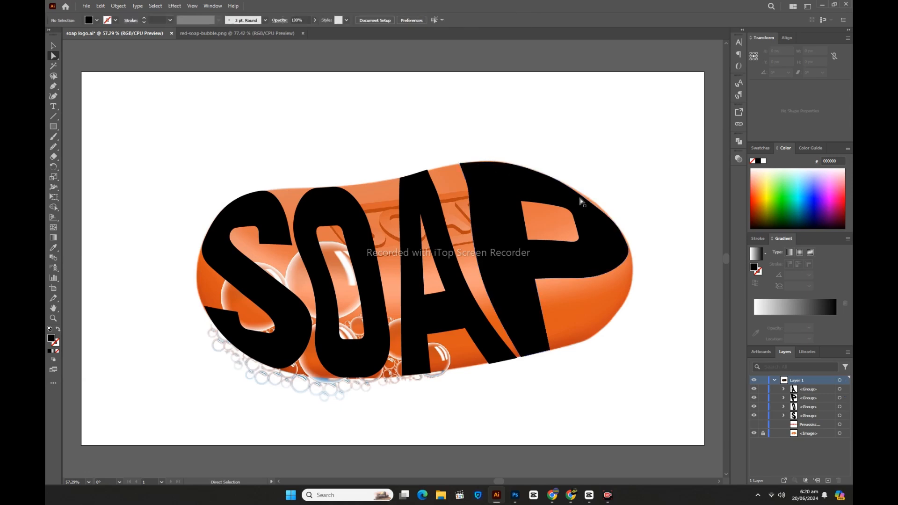
Move the P's upper-right curve anchor out to the soap's outline and shift its left-edge anchors slightly rightward
{"action": "left_click", "coordinate": [591, 205]}
{"action": "left_click", "coordinate": [592, 204]}
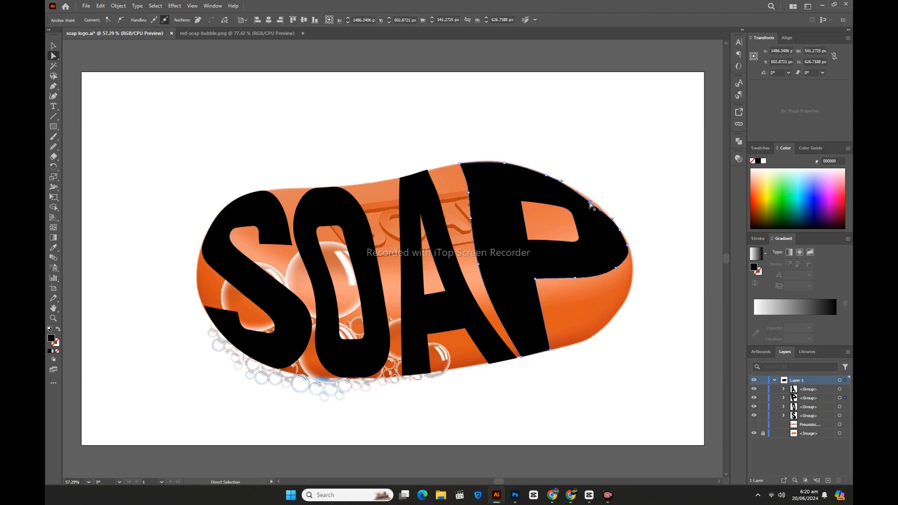
{"action": "left_click_drag", "start_coordinate": [592, 201], "coordinate": [593, 201]}
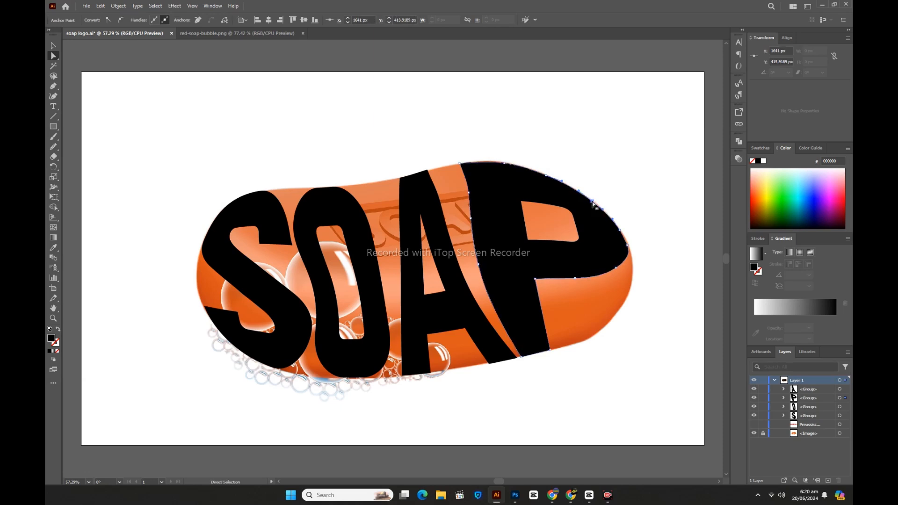
{"action": "left_click", "coordinate": [487, 266]}
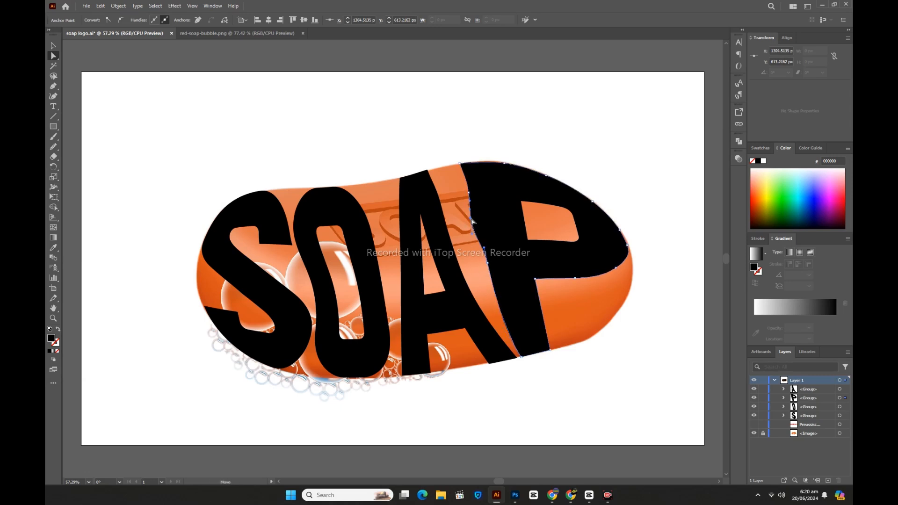
{"action": "left_click_drag", "start_coordinate": [470, 219], "coordinate": [473, 219]}
Shift the A's top-right corner and the anchor point just below it rightward toward the P, following the soap's outline
{"action": "left_click", "coordinate": [437, 215]}
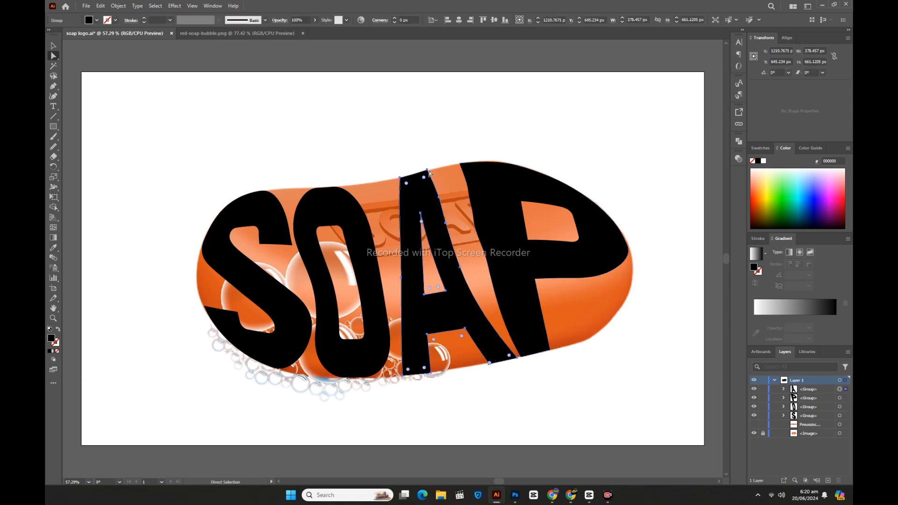
{"action": "left_click_drag", "start_coordinate": [427, 171], "coordinate": [440, 167]}
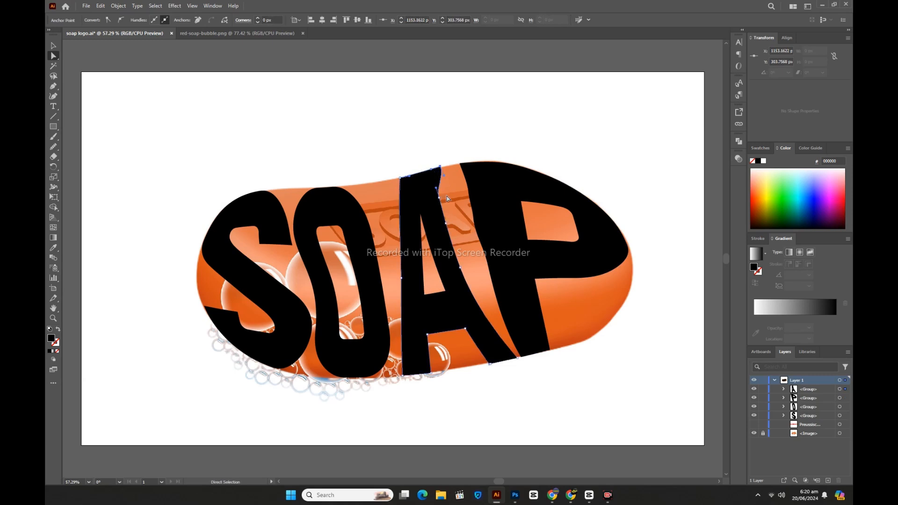
{"action": "left_click", "coordinate": [442, 200]}
{"action": "left_click", "coordinate": [443, 202]}
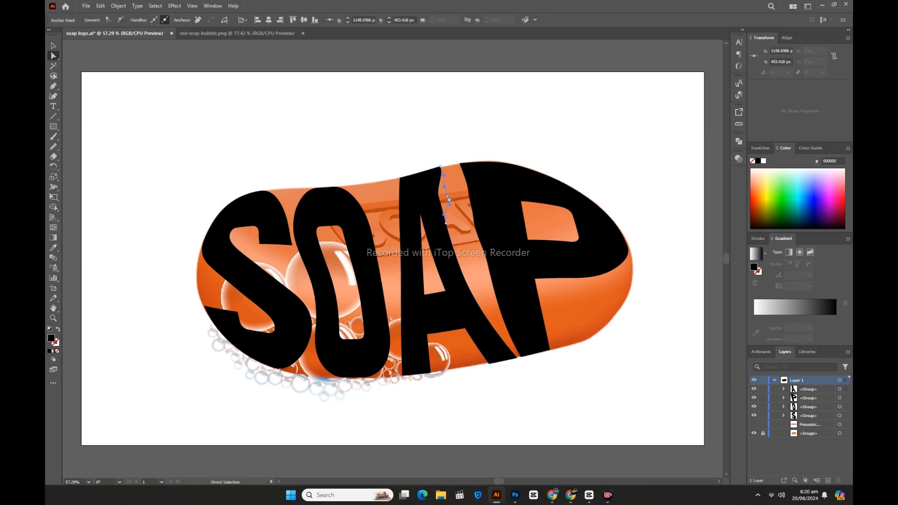
{"action": "left_click_drag", "start_coordinate": [446, 225], "coordinate": [454, 225]}
{"action": "key", "text": "ctrl+z"}
{"action": "key", "text": "ctrl+z"}
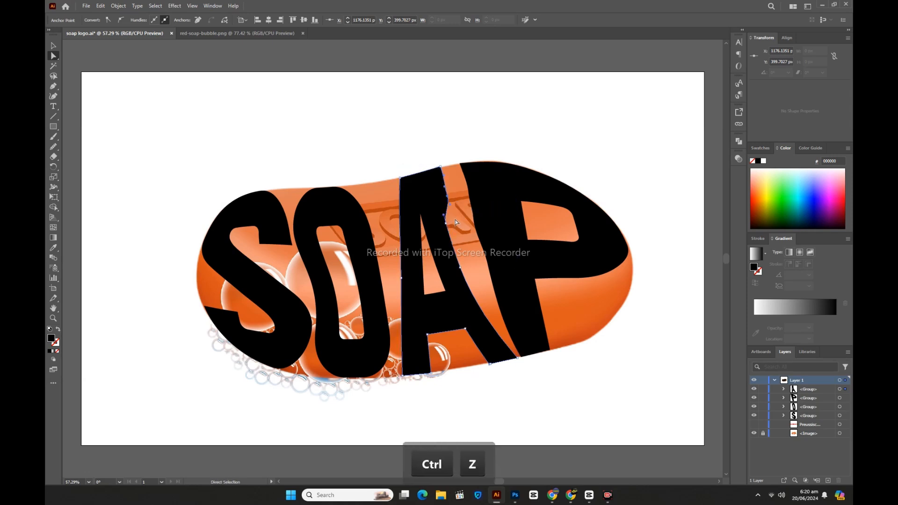
Nudge the anchor points along the middle and lower part of the A's right edge rightward toward the P
{"action": "left_click", "coordinate": [445, 234]}
{"action": "key", "text": "Right"}
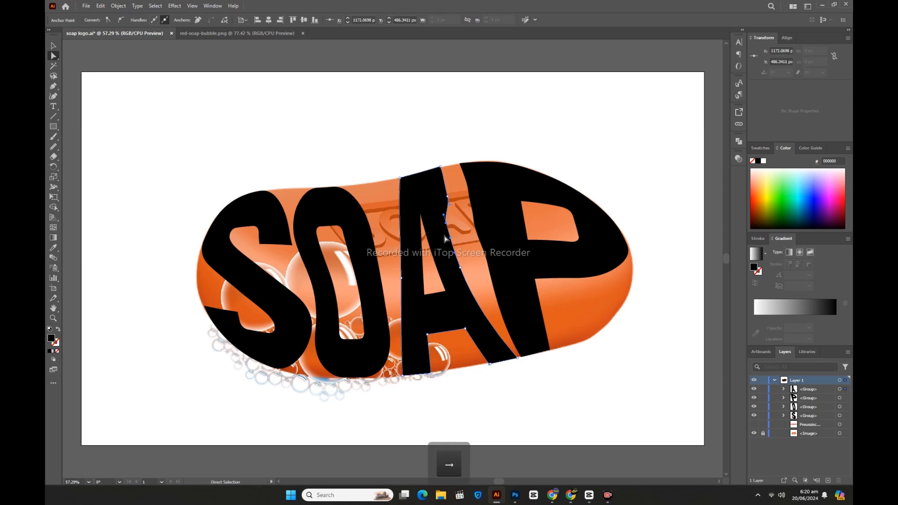
{"action": "key", "text": "Right"}
{"action": "key", "text": "Right"}
{"action": "key", "text": "Right"}
{"action": "key", "text": "Right"}
{"action": "key", "text": "Right"}
{"action": "key", "text": "Right"}
{"action": "key", "text": "Right"}
{"action": "key", "text": "Right"}
{"action": "key", "text": "Right"}
{"action": "key", "text": "Right"}
{"action": "key", "text": "Right"}
{"action": "key", "text": "Right"}
{"action": "key", "text": "Right"}
{"action": "key", "text": "Right"}
{"action": "key", "text": "Right"}
{"action": "left_click_drag", "start_coordinate": [471, 256], "coordinate": [484, 293]}
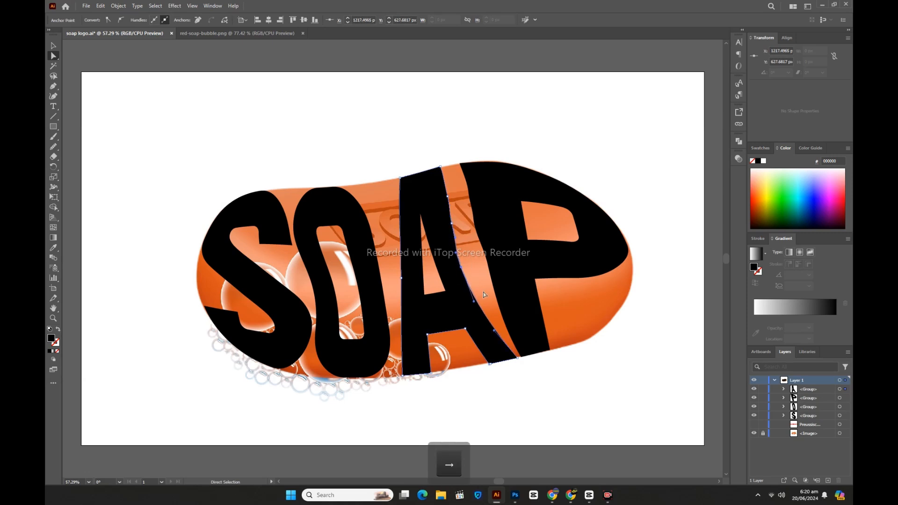
{"action": "key", "text": "Right"}
{"action": "key", "text": "Right"}
{"action": "key", "text": "Right"}
{"action": "key", "text": "Right"}
{"action": "key", "text": "Right"}
{"action": "key", "text": "Right"}
{"action": "key", "text": "Right"}
{"action": "key", "text": "Right"}
{"action": "key", "text": "Right"}
{"action": "key", "text": "Right"}
{"action": "key", "text": "Right"}
{"action": "key", "text": "Right"}
{"action": "key", "text": "Right"}
{"action": "key", "text": "Right"}
{"action": "key", "text": "Right"}
{"action": "key", "text": "Right"}
{"action": "key", "text": "Right"}
{"action": "key", "text": "Right"}
{"action": "key", "text": "Right"}
{"action": "key", "text": "Right"}
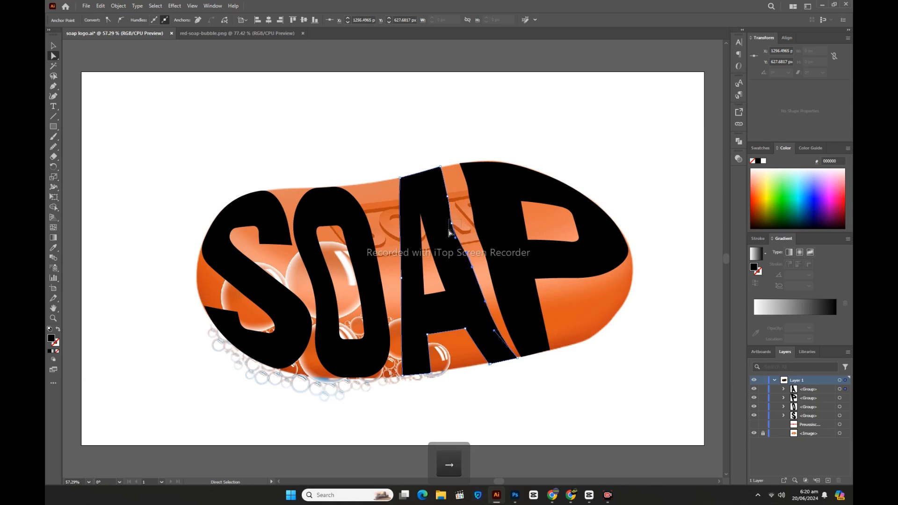
Nudge the upper right-edge anchors of the A, including its top-right corner, slightly rightward and deselect the letter
{"action": "left_click", "coordinate": [472, 268]}
{"action": "key", "text": "Right"}
{"action": "key", "text": "Right"}
{"action": "key", "text": "Right"}
{"action": "key", "text": "Right"}
{"action": "key", "text": "Right"}
{"action": "key", "text": "Right"}
{"action": "key", "text": "Right"}
{"action": "key", "text": "Right"}
{"action": "key", "text": "Right"}
{"action": "key", "text": "Right"}
{"action": "key", "text": "Right"}
{"action": "key", "text": "Right"}
{"action": "left_click_drag", "start_coordinate": [453, 205], "coordinate": [453, 205]}
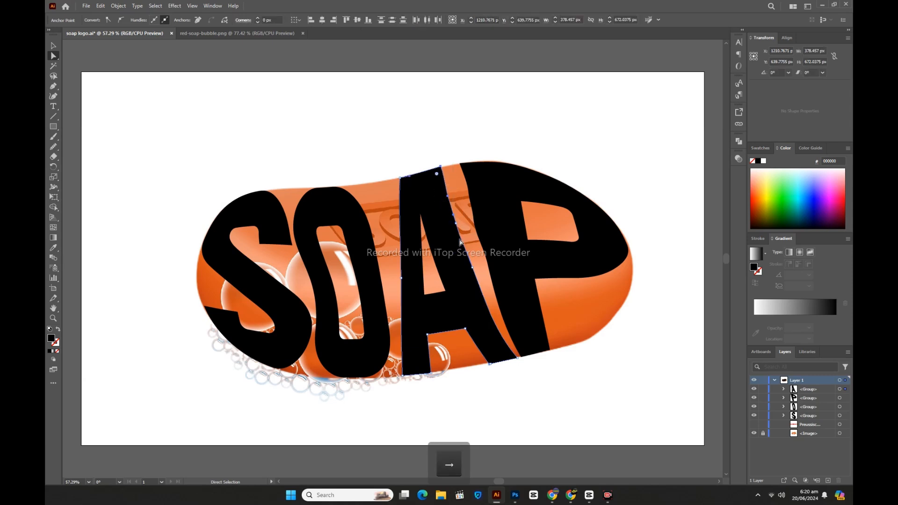
{"action": "left_click", "coordinate": [410, 152]}
Smooth the A's right edge from top to bottom with the Smooth tool and deselect the letter
{"action": "left_click", "coordinate": [438, 212]}
{"action": "left_click", "coordinate": [54, 147]}
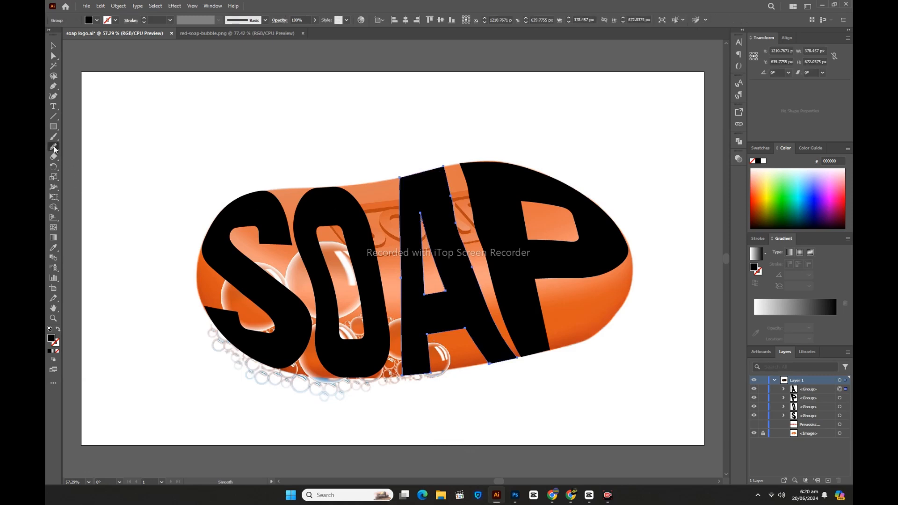
{"action": "left_click_drag", "start_coordinate": [447, 187], "coordinate": [495, 328]}
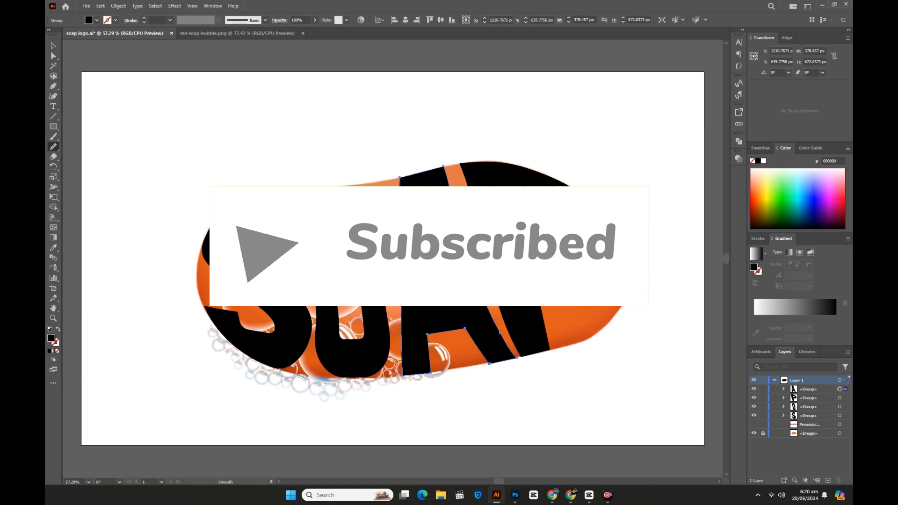
{"action": "left_click", "coordinate": [53, 46]}
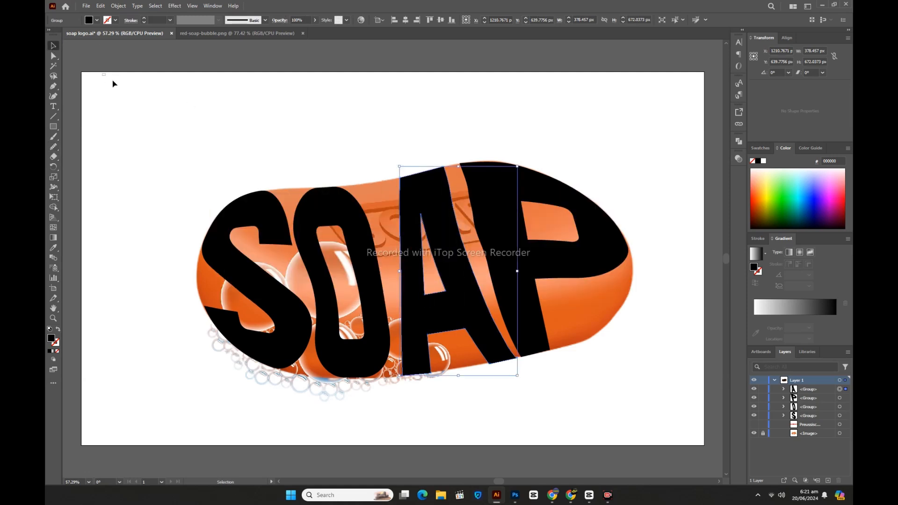
{"action": "left_click", "coordinate": [115, 84]}
Shift both bottom corners of the P's stem rightward along the soap's lower edge, widening the gap to the A
{"action": "left_click", "coordinate": [53, 55]}
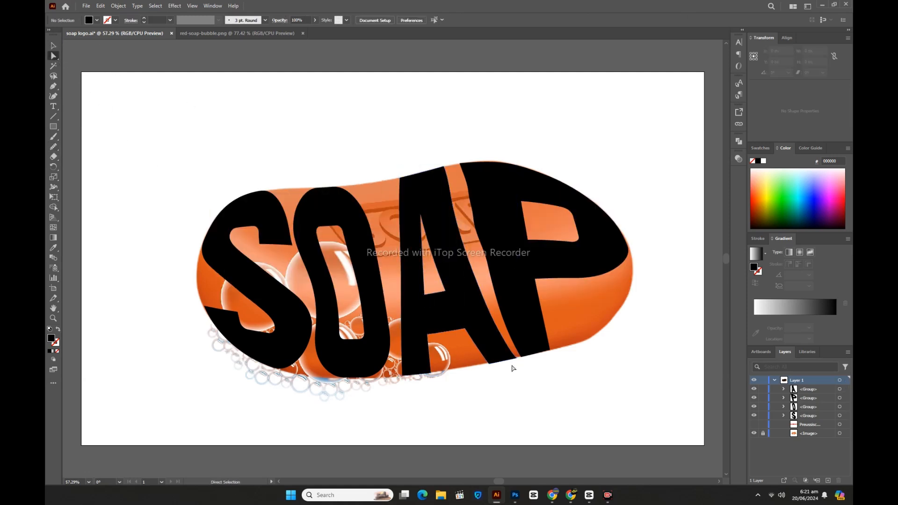
{"action": "left_click", "coordinate": [552, 352]}
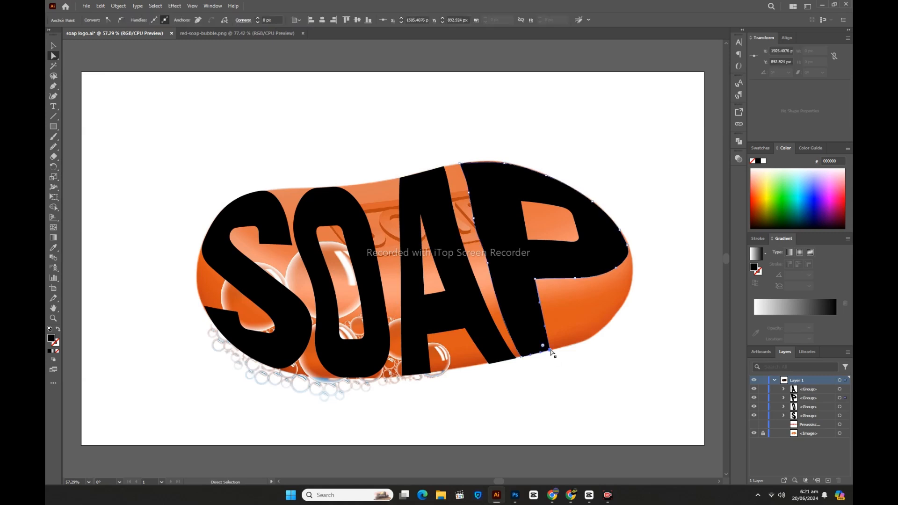
{"action": "left_click_drag", "start_coordinate": [556, 348], "coordinate": [529, 358]}
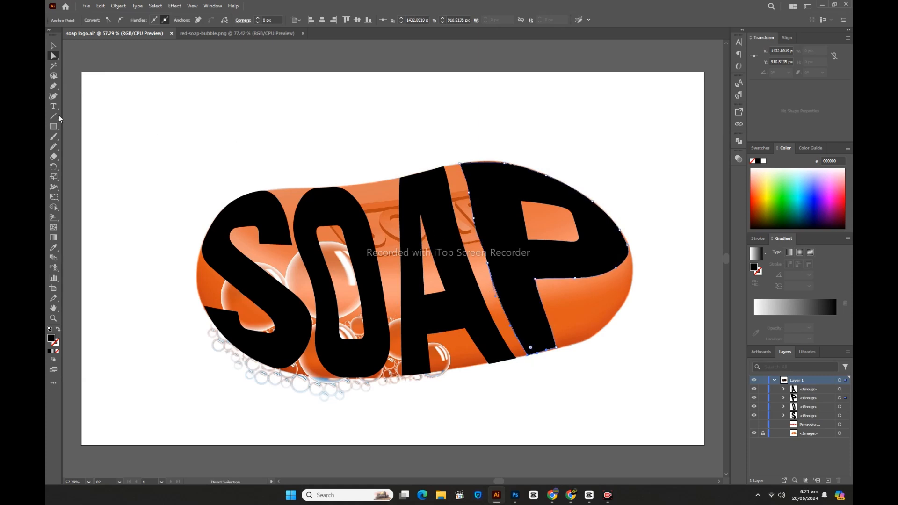
Smooth the left edge of the P's stem with the Smooth tool
{"action": "left_click", "coordinate": [53, 146]}
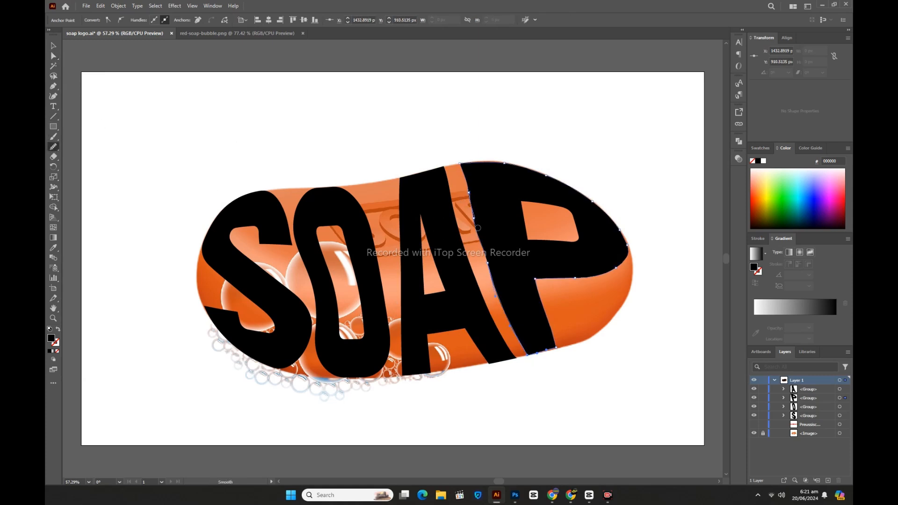
{"action": "mouse_move", "coordinate": [478, 227]}
{"action": "left_mouse_down"}
{"action": "mouse_move", "coordinate": [496, 289]}
{"action": "mouse_move", "coordinate": [469, 195]}
{"action": "left_mouse_up"}
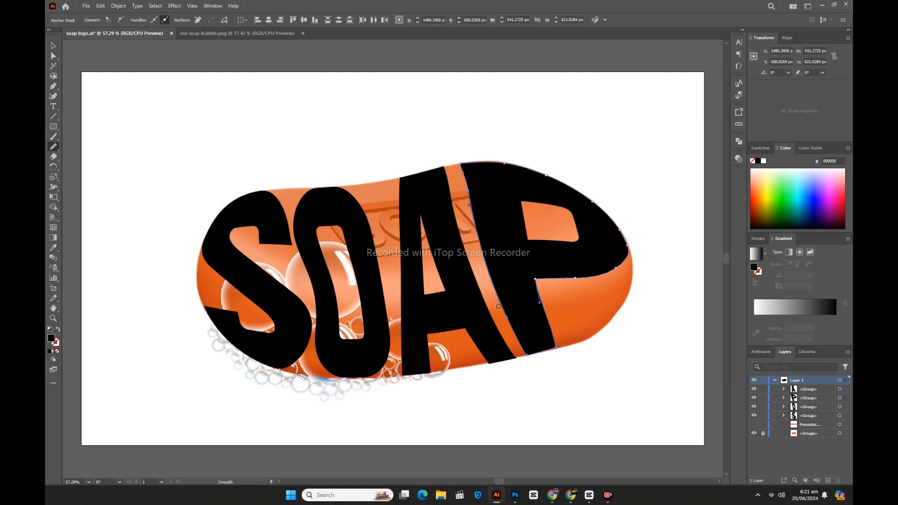
{"action": "key", "text": "v"}
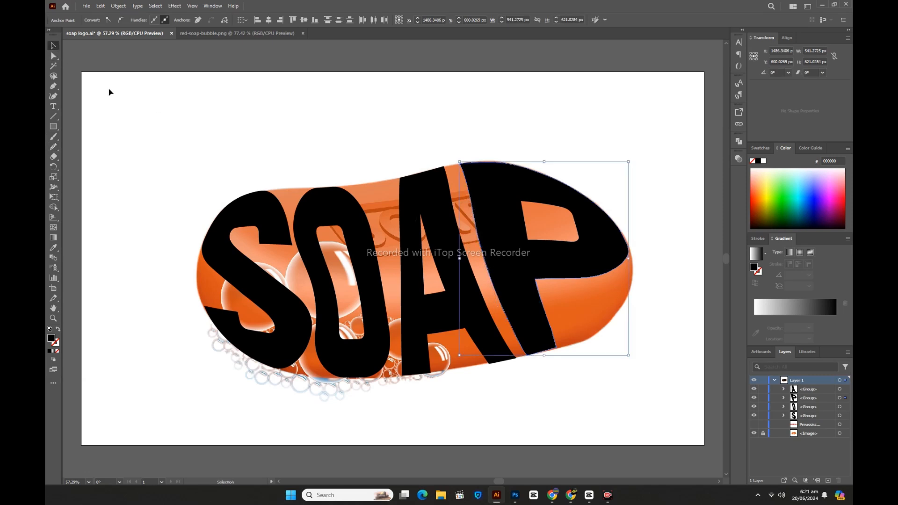
Nudge the A's top-left corner leftward toward the O, deselect the letter and dismiss the desktop notification
{"action": "left_click", "coordinate": [53, 56]}
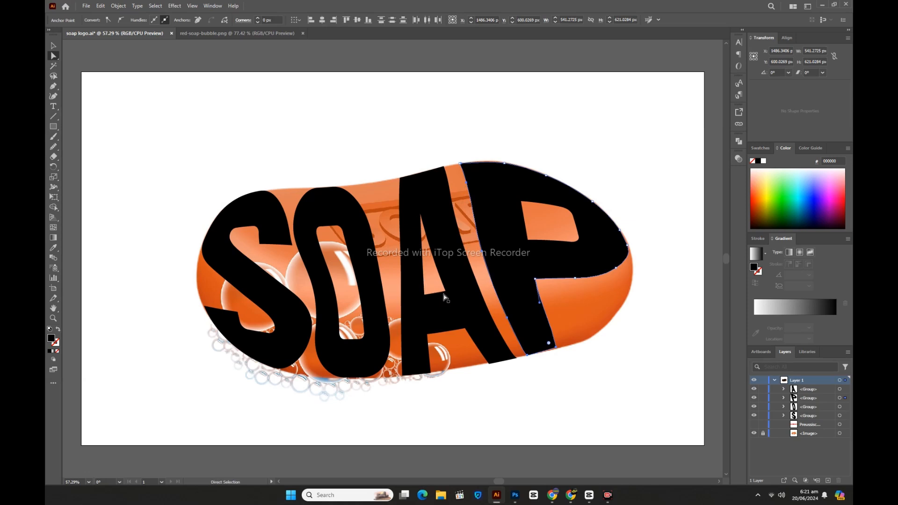
{"action": "left_click", "coordinate": [402, 183]}
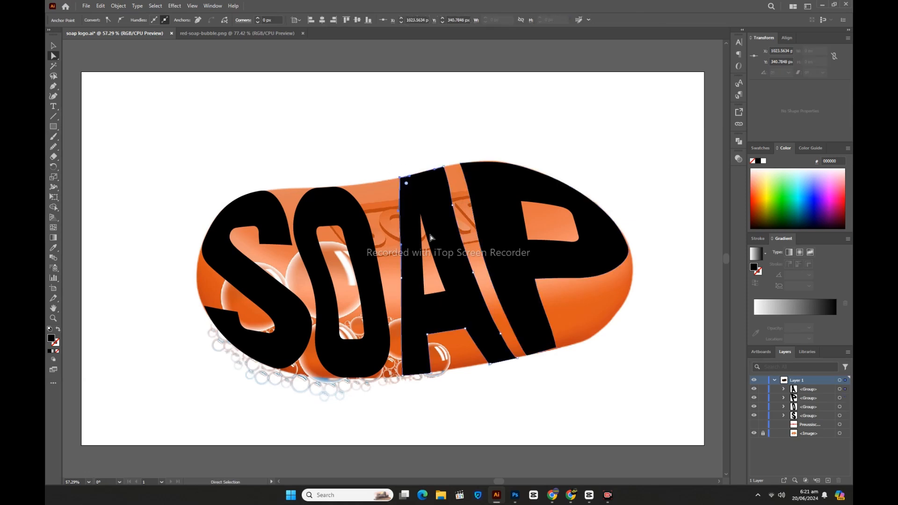
{"action": "key", "text": "Left"}
{"action": "key", "text": "Left"}
{"action": "key", "text": "Left"}
{"action": "key", "text": "Left"}
{"action": "key", "text": "Left"}
{"action": "key", "text": "Left"}
{"action": "key", "text": "Left"}
{"action": "key", "text": "Left"}
{"action": "key", "text": "Left"}
{"action": "key", "text": "Left"}
{"action": "key", "text": "Left"}
{"action": "key", "text": "Left"}
{"action": "key", "text": "Left"}
{"action": "key", "text": "Left"}
{"action": "key", "text": "Left"}
{"action": "key", "text": "Left"}
{"action": "key", "text": "Left"}
{"action": "key", "text": "Left"}
{"action": "key", "text": "Left"}
{"action": "key", "text": "Left"}
{"action": "key", "text": "Left"}
{"action": "key", "text": "Left"}
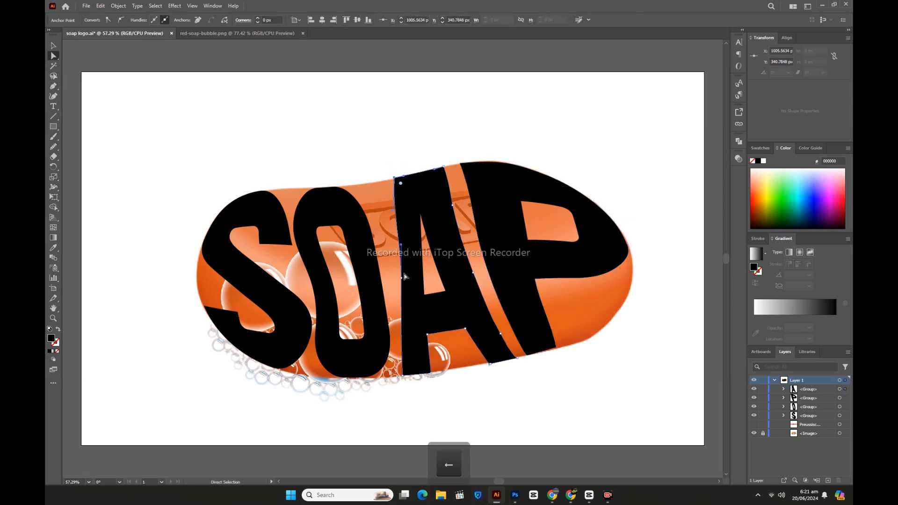
{"action": "key", "text": "Left"}
{"action": "key", "text": "Left"}
{"action": "key", "text": "Left"}
{"action": "key", "text": "Left"}
{"action": "key", "text": "Left"}
{"action": "key", "text": "Left"}
{"action": "key", "text": "Left"}
{"action": "key", "text": "Left"}
{"action": "key", "text": "Left"}
{"action": "key", "text": "Left"}
{"action": "key", "text": "Left"}
{"action": "key", "text": "Left"}
{"action": "key", "text": "Left"}
{"action": "key", "text": "Left"}
{"action": "key", "text": "Left"}
{"action": "key", "text": "Left"}
{"action": "key", "text": "Left"}
{"action": "key", "text": "Left"}
{"action": "key", "text": "Left"}
{"action": "key", "text": "Left"}
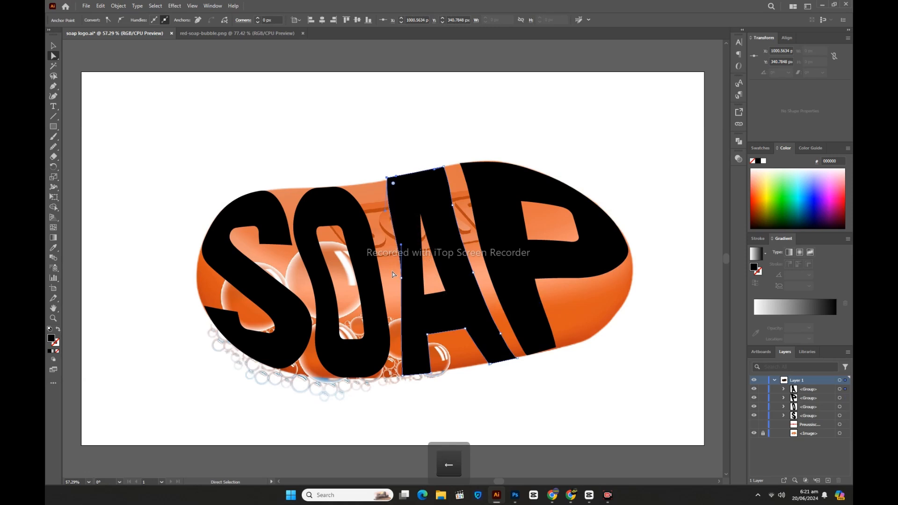
{"action": "left_click", "coordinate": [335, 170]}
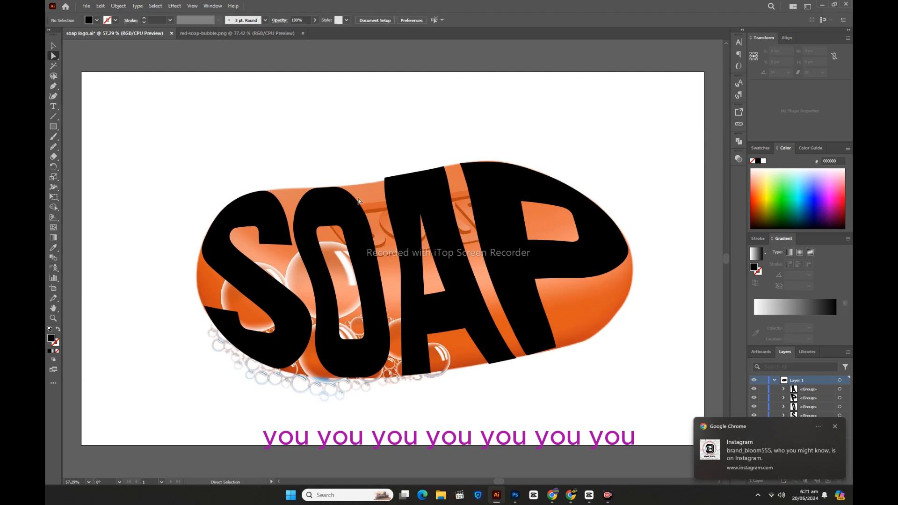
{"action": "left_click", "coordinate": [834, 426]}
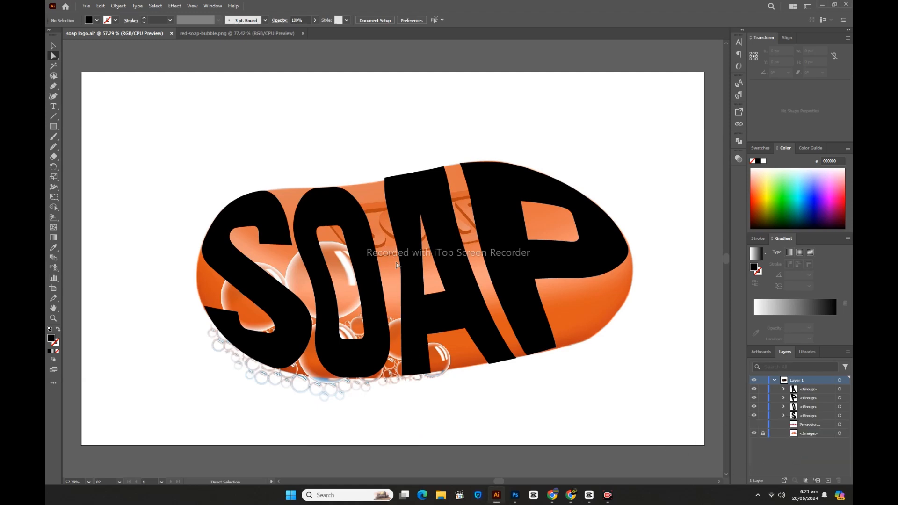
Nudge the anchor point at the middle of the A's left edge leftward toward the O
{"action": "left_click", "coordinate": [405, 290]}
{"action": "key", "text": "Left"}
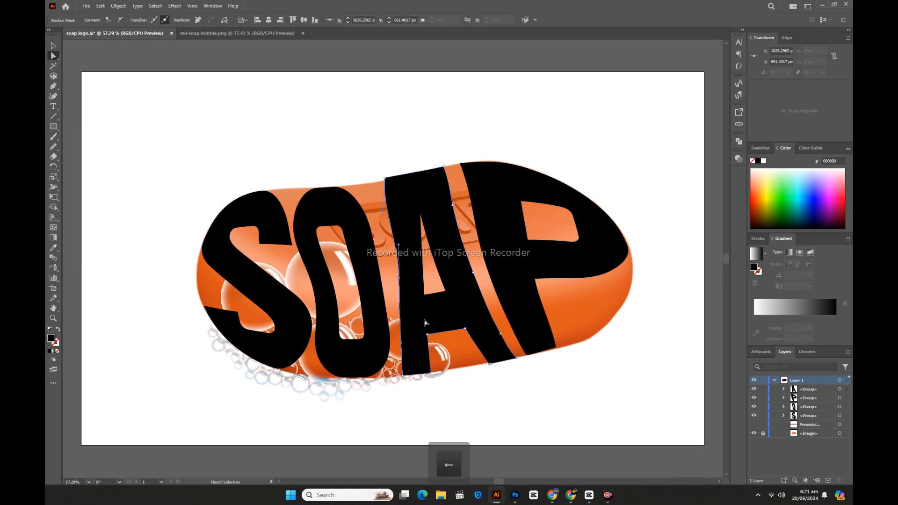
{"action": "key", "text": "Left"}
{"action": "key", "text": "Left"}
{"action": "key", "text": "Left"}
Nudge the anchor points on the O's upper-right outer edge and counter rightward toward the A
{"action": "left_click_drag", "start_coordinate": [326, 176], "coordinate": [380, 244]}
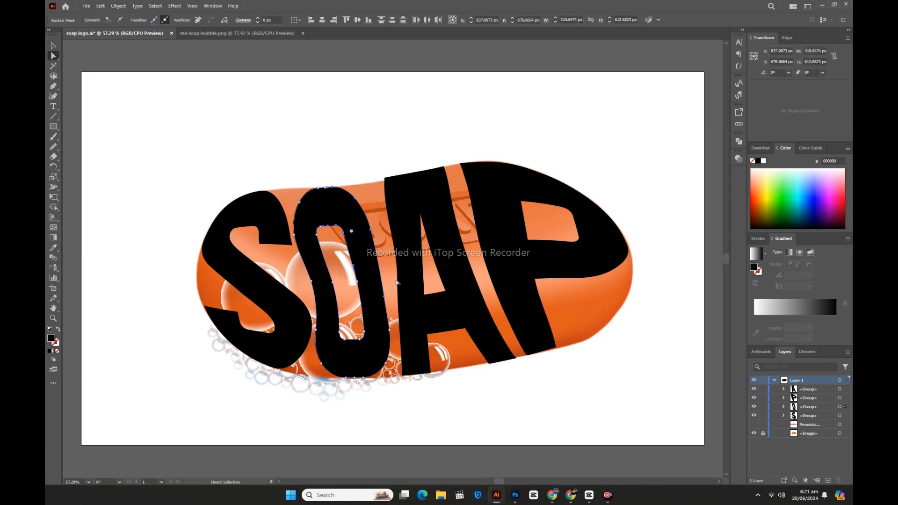
{"action": "key", "text": "Right"}
{"action": "key", "text": "Right"}
{"action": "key", "text": "Right"}
{"action": "key", "text": "Right"}
{"action": "key", "text": "Right"}
{"action": "key", "text": "Right"}
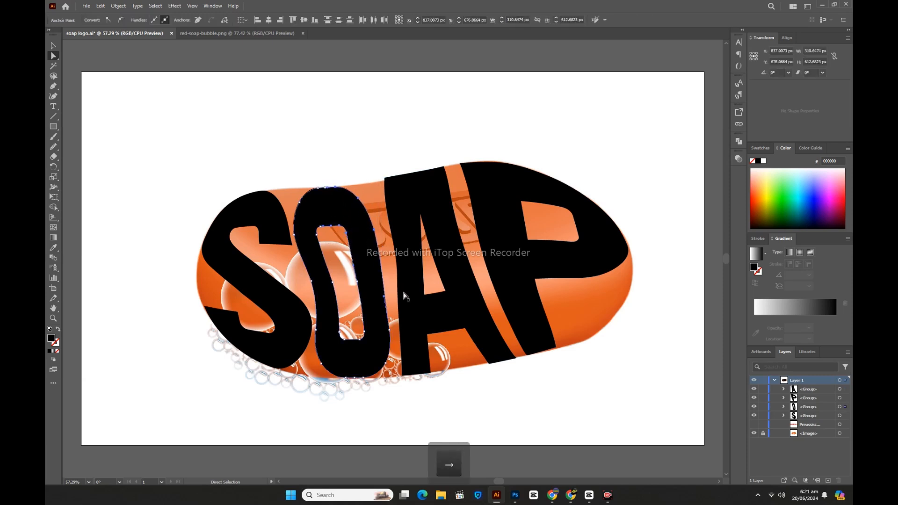
{"action": "key", "text": "Right"}
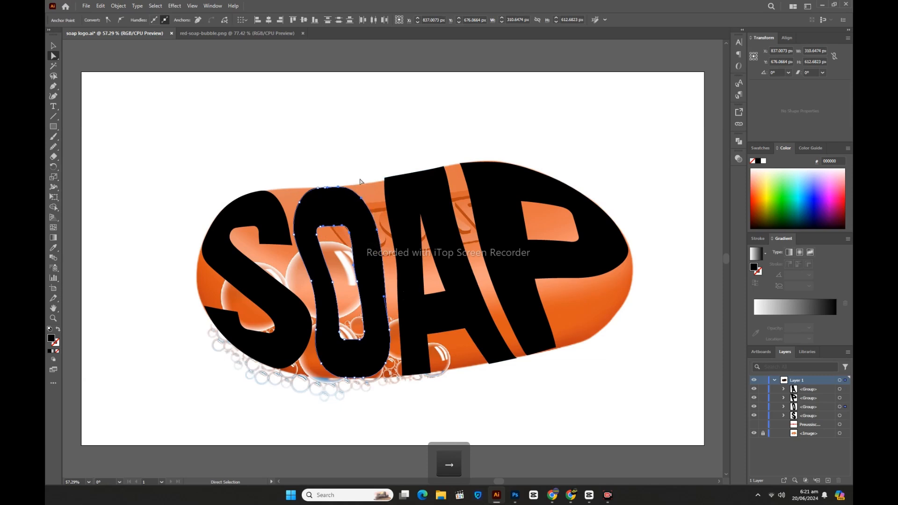
Nudge the A's top-left corner anchor points downward and slightly left along the soap's upper outline
{"action": "left_click", "coordinate": [352, 165]}
{"action": "left_click_drag", "start_coordinate": [371, 169], "coordinate": [395, 193]}
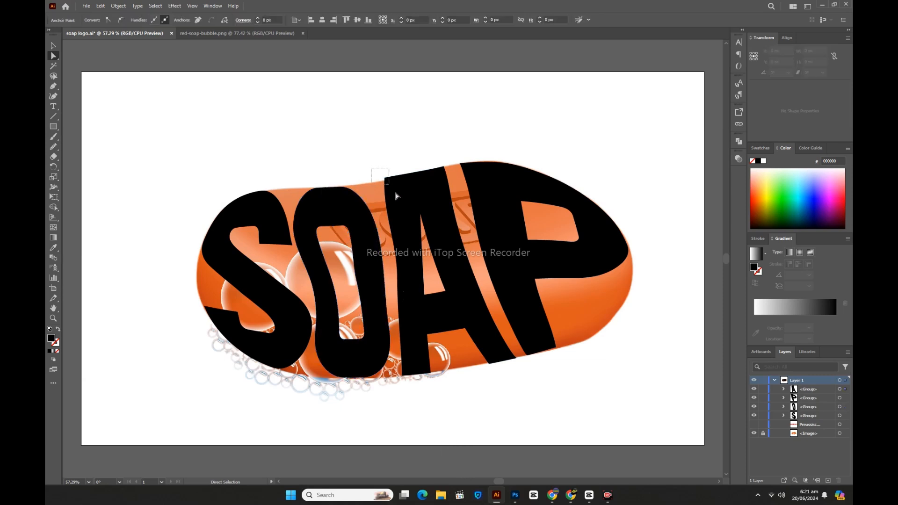
{"action": "key", "text": "Down"}
{"action": "key", "text": "Down"}
{"action": "key", "text": "Down"}
{"action": "key", "text": "Down"}
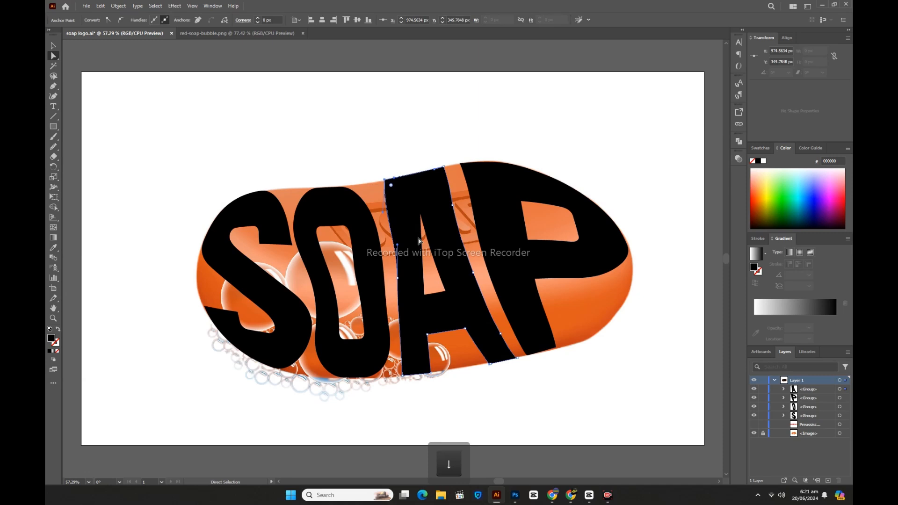
{"action": "key", "text": "Left"}
Round the A's top corners, the P's top-left corner and the bottom corners of the P's stem
{"action": "left_click", "coordinate": [362, 156]}
{"action": "left_click_drag", "start_coordinate": [371, 168], "coordinate": [396, 191]}
{"action": "left_click", "coordinate": [356, 155]}
{"action": "left_click_drag", "start_coordinate": [436, 159], "coordinate": [469, 174]}
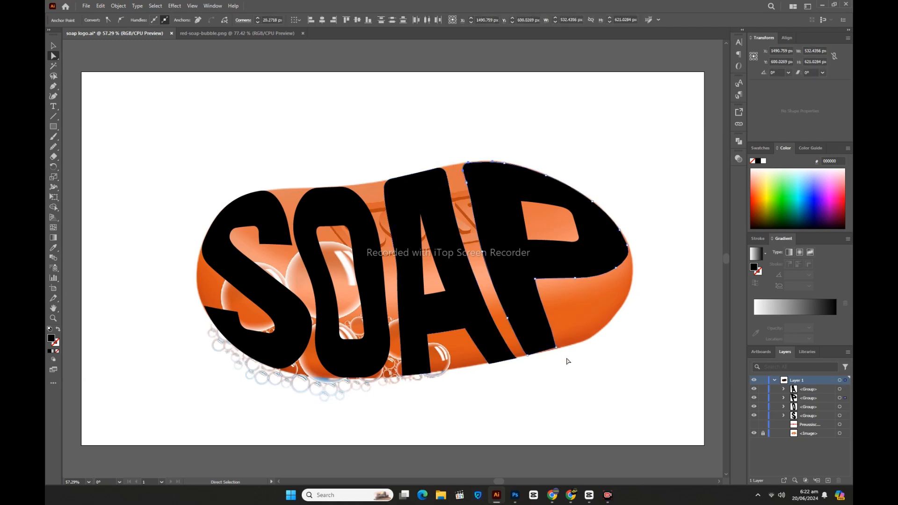
{"action": "left_click_drag", "start_coordinate": [568, 344], "coordinate": [549, 341]}
{"action": "left_click", "coordinate": [544, 376]}
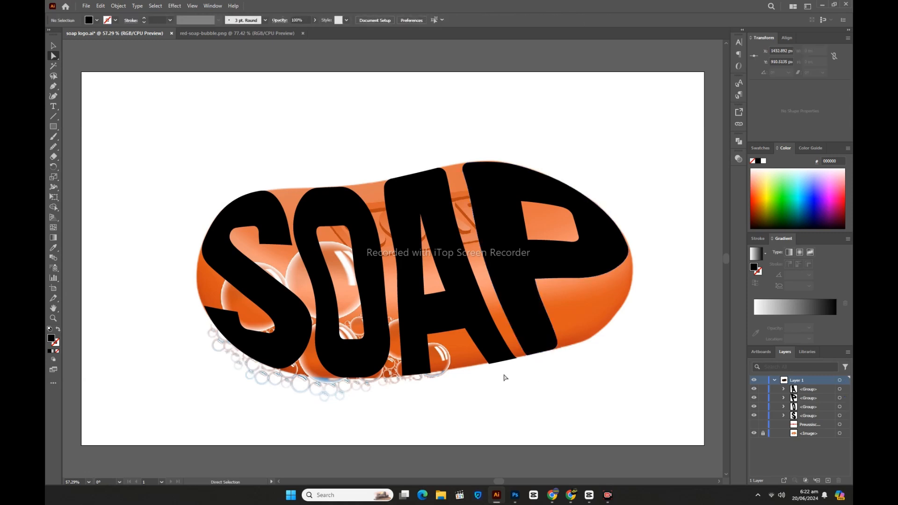
Round the bottom corners of both legs of the A and deselect the letter
{"action": "left_click", "coordinate": [492, 366]}
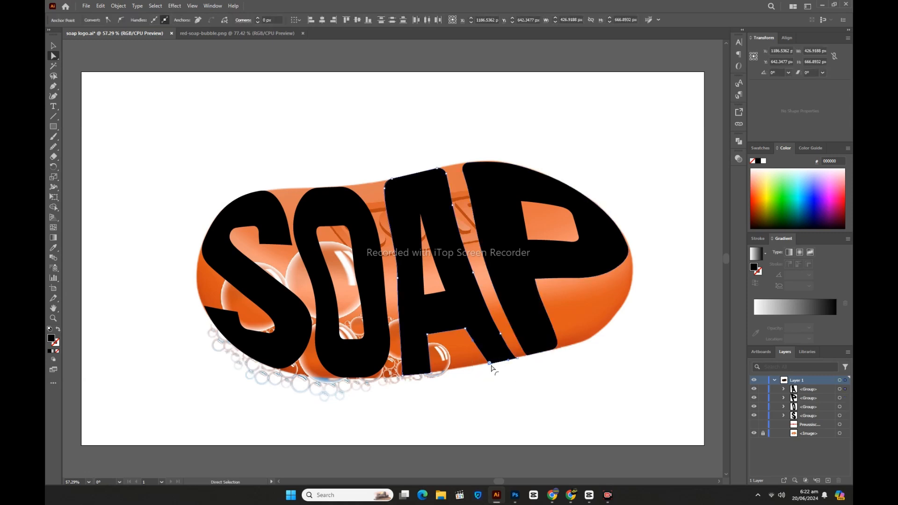
{"action": "left_click_drag", "start_coordinate": [491, 363], "coordinate": [489, 360]}
{"action": "left_click", "coordinate": [512, 358]}
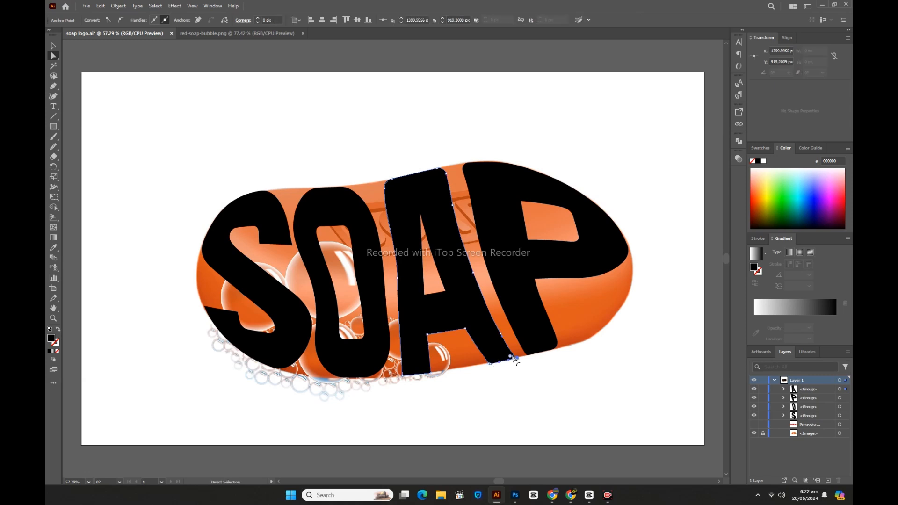
{"action": "left_click_drag", "start_coordinate": [511, 358], "coordinate": [508, 356]}
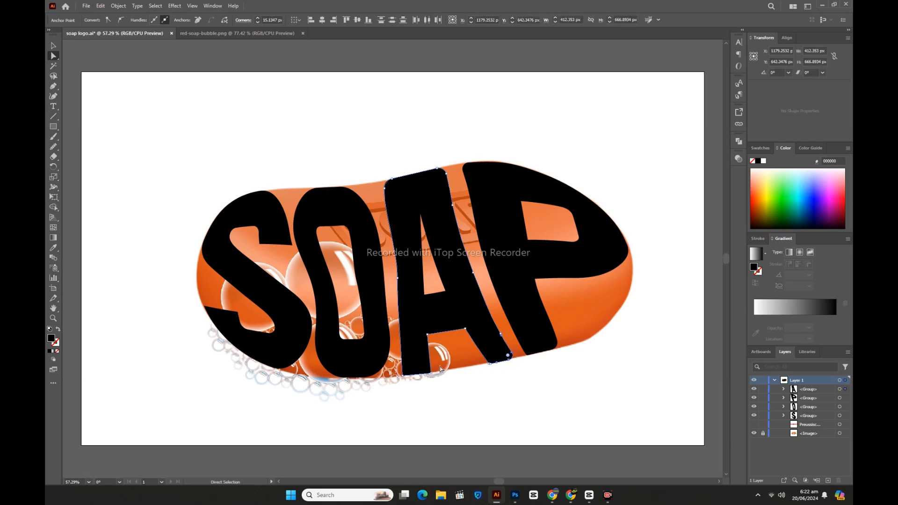
{"action": "left_click_drag", "start_coordinate": [395, 371], "coordinate": [450, 398]}
{"action": "left_click", "coordinate": [188, 299]}
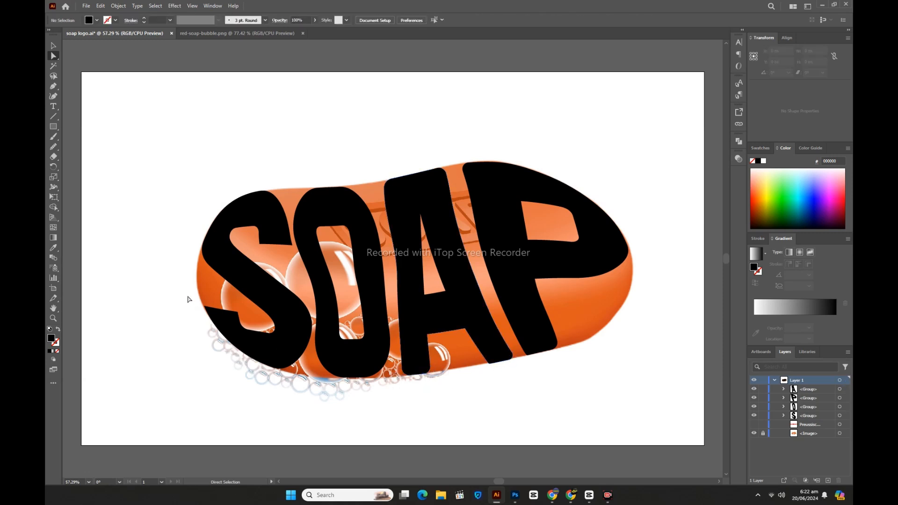
Round the sharp corners at the upper and lower ends of the S and deselect it
{"action": "left_click", "coordinate": [212, 312]}
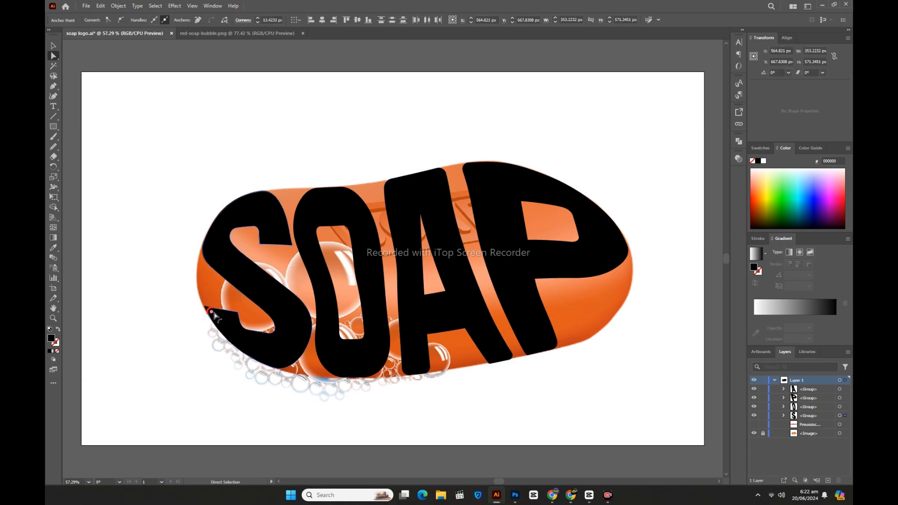
{"action": "left_click", "coordinate": [266, 246]}
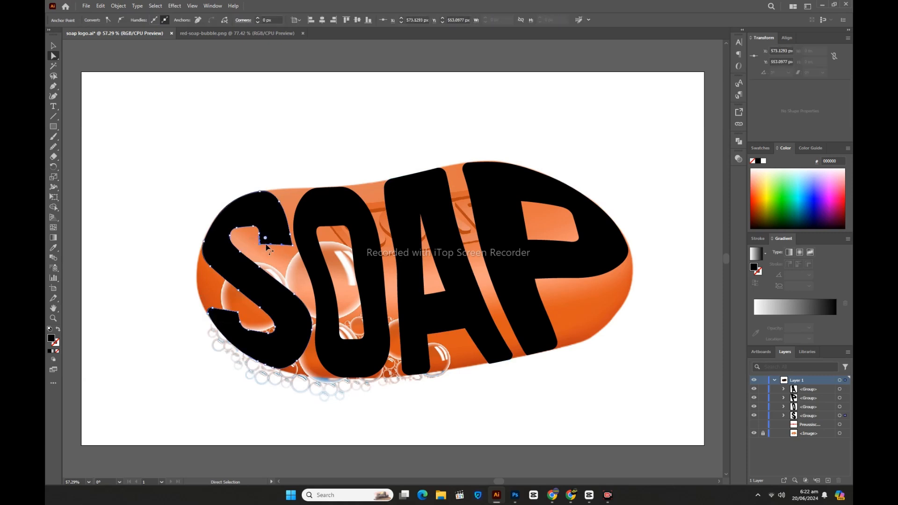
{"action": "left_click_drag", "start_coordinate": [266, 239], "coordinate": [270, 239]}
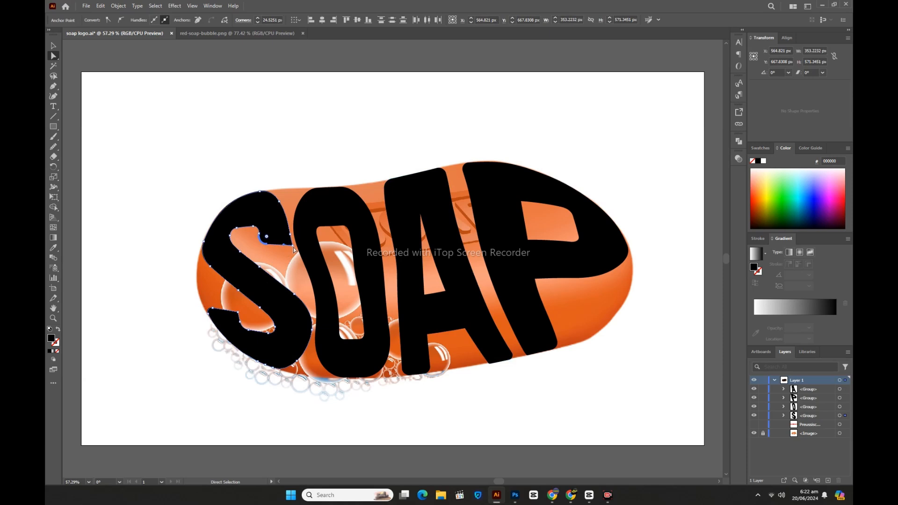
{"action": "left_click", "coordinate": [289, 242]}
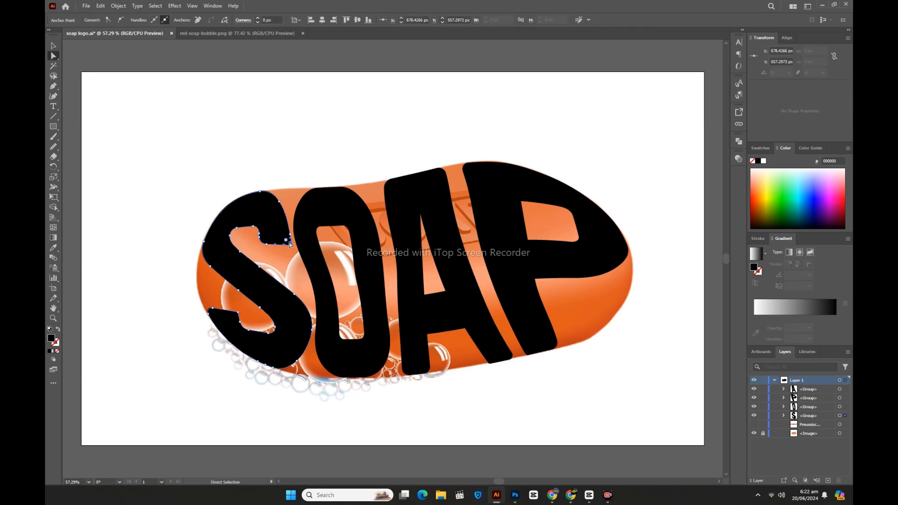
{"action": "left_click", "coordinate": [239, 299]}
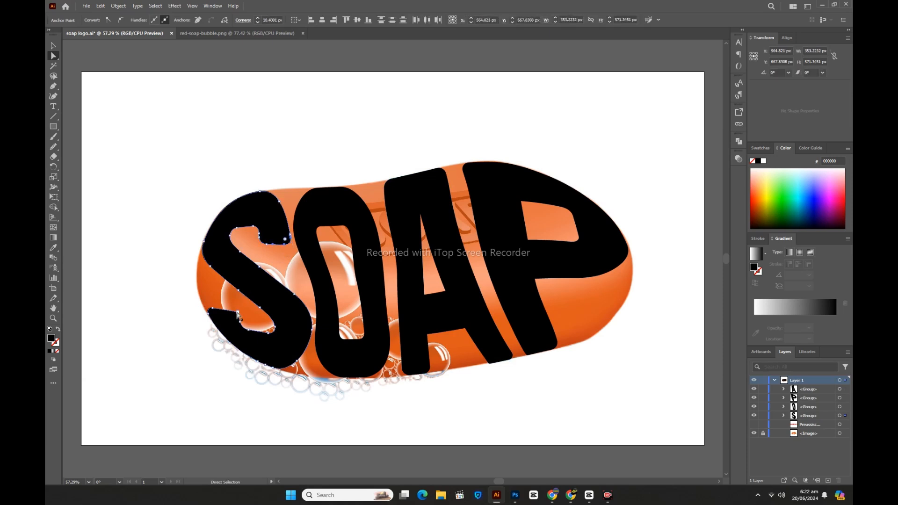
{"action": "left_click", "coordinate": [238, 312]}
{"action": "left_click_drag", "start_coordinate": [234, 318], "coordinate": [230, 320]}
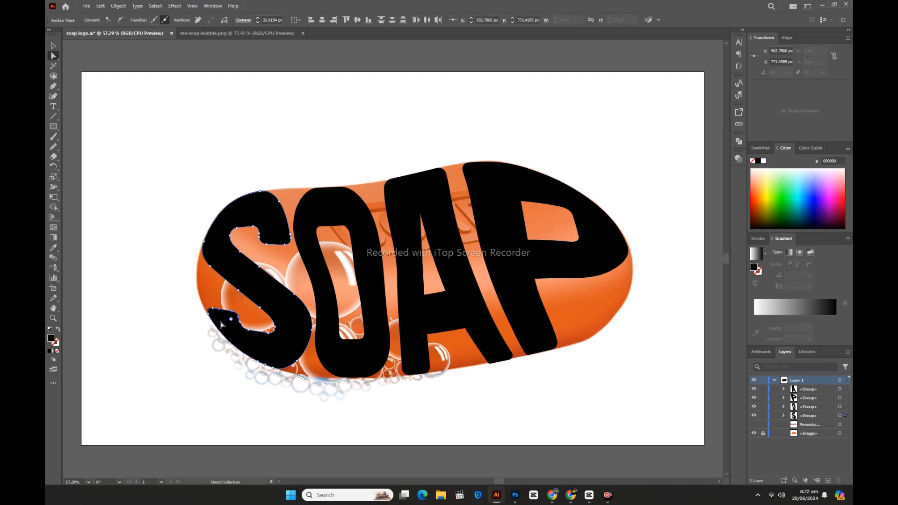
{"action": "left_click", "coordinate": [184, 327]}
Nudge the whole O rightward to widen its gap from the S
{"action": "left_click", "coordinate": [52, 45]}
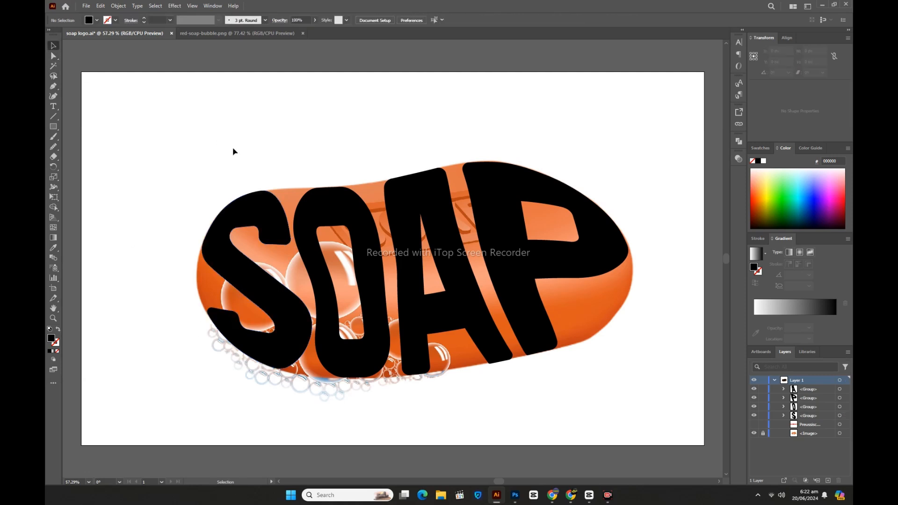
{"action": "left_click_drag", "start_coordinate": [209, 151], "coordinate": [571, 383]}
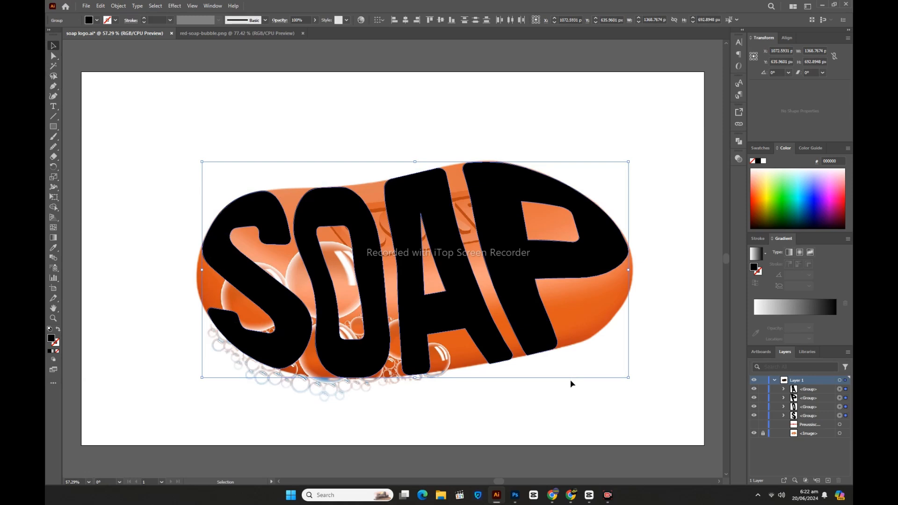
{"action": "left_click", "coordinate": [522, 412]}
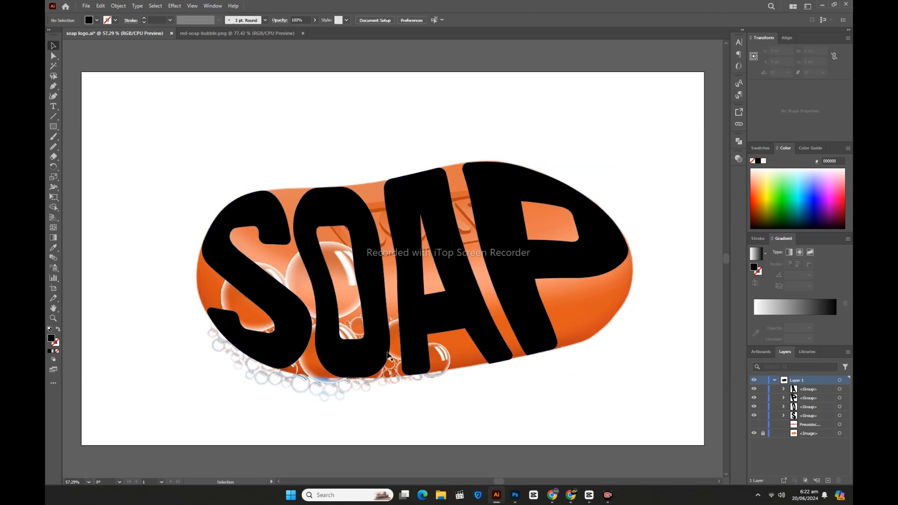
{"action": "left_click", "coordinate": [389, 357]}
{"action": "key", "text": "Right"}
Nudge the whole A rightward toward the P and shift the O further right to even out the letter spacing
{"action": "key", "text": "Right"}
{"action": "key", "text": "Right"}
{"action": "key", "text": "Right"}
{"action": "key", "text": "Right"}
{"action": "key", "text": "Right"}
{"action": "key", "text": "Right"}
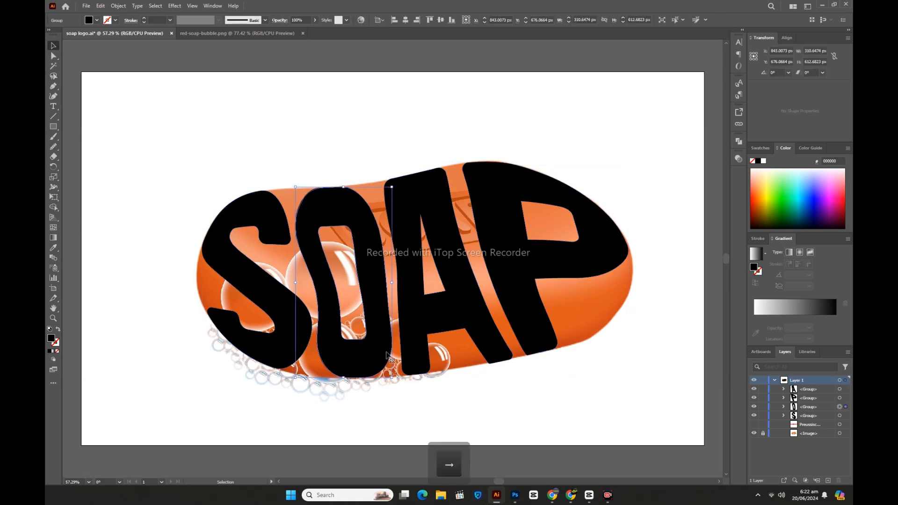
{"action": "left_click", "coordinate": [463, 320]}
{"action": "key", "text": "Right"}
{"action": "key", "text": "Right"}
{"action": "key", "text": "Right"}
{"action": "key", "text": "Right"}
{"action": "key", "text": "Right"}
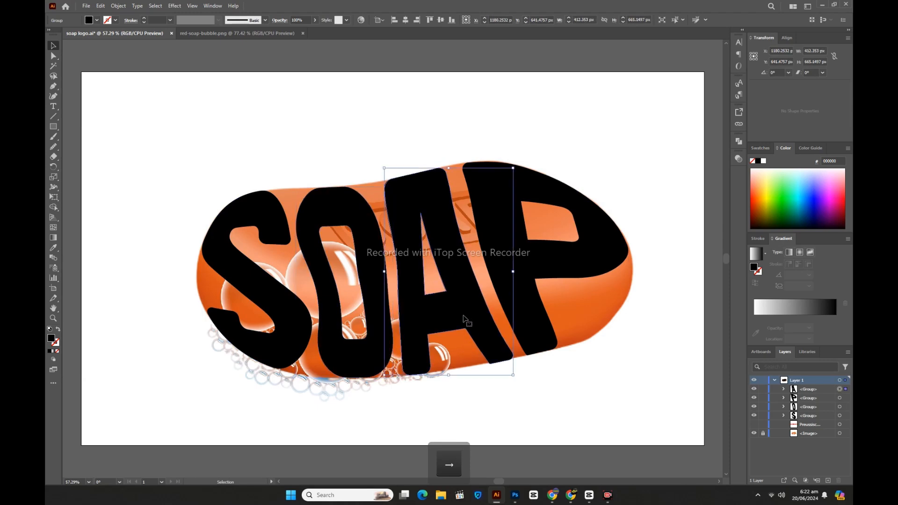
{"action": "left_click", "coordinate": [385, 352]}
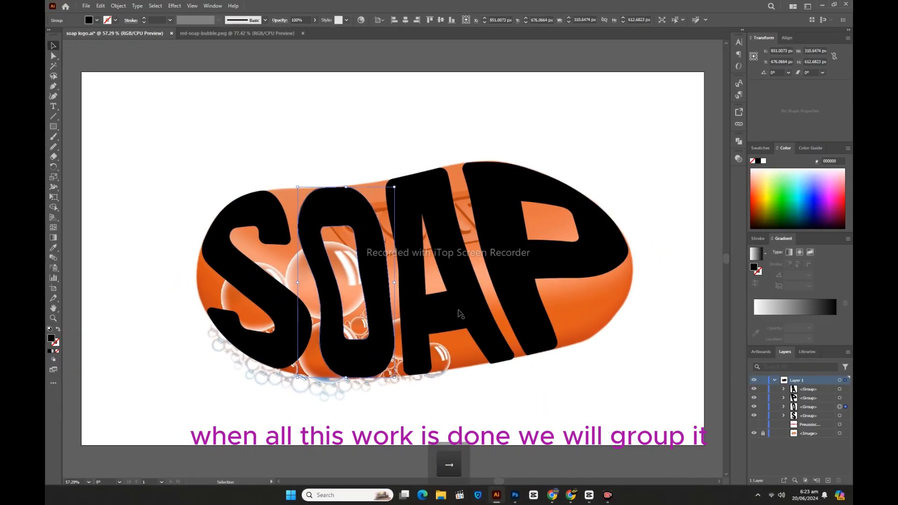
{"action": "left_click", "coordinate": [459, 312]}
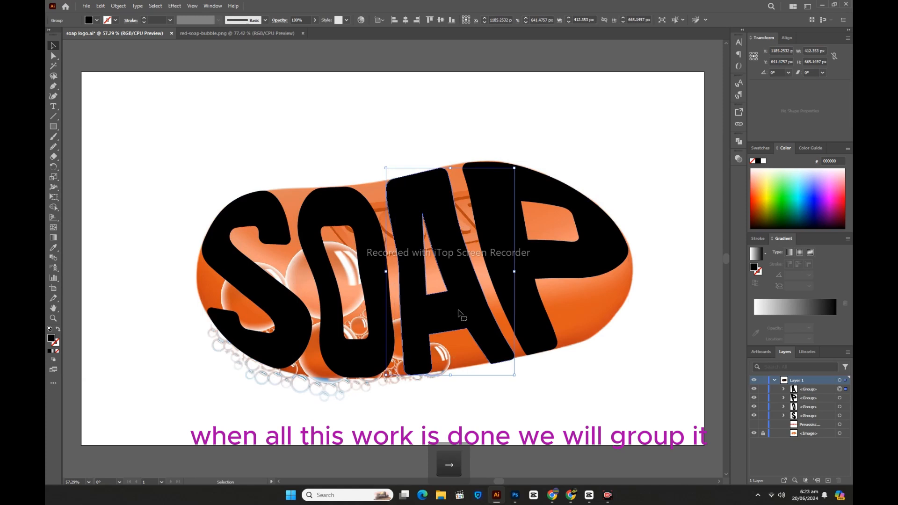
Group all four SOAP letters and fill the group with the blue swatch 3FA9F5
{"action": "left_click_drag", "start_coordinate": [213, 148], "coordinate": [581, 392]}
{"action": "right_click", "coordinate": [380, 293]}
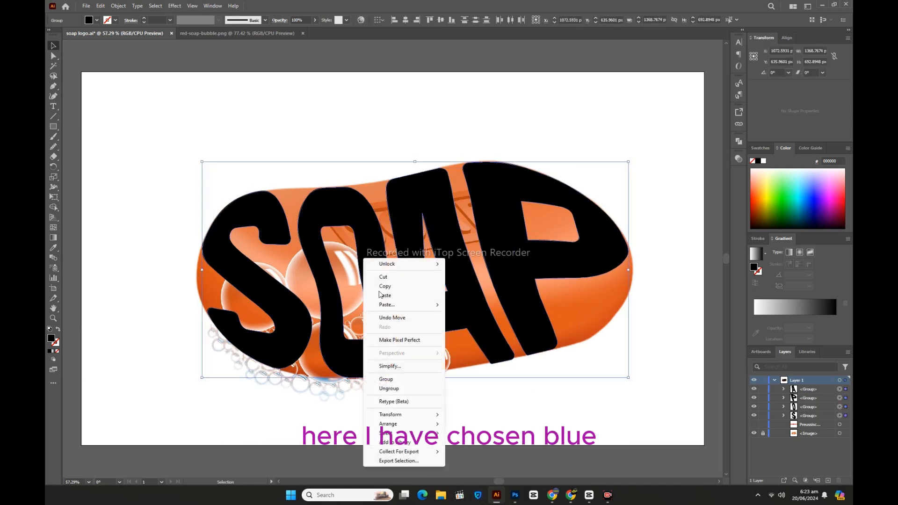
{"action": "left_click", "coordinate": [391, 380]}
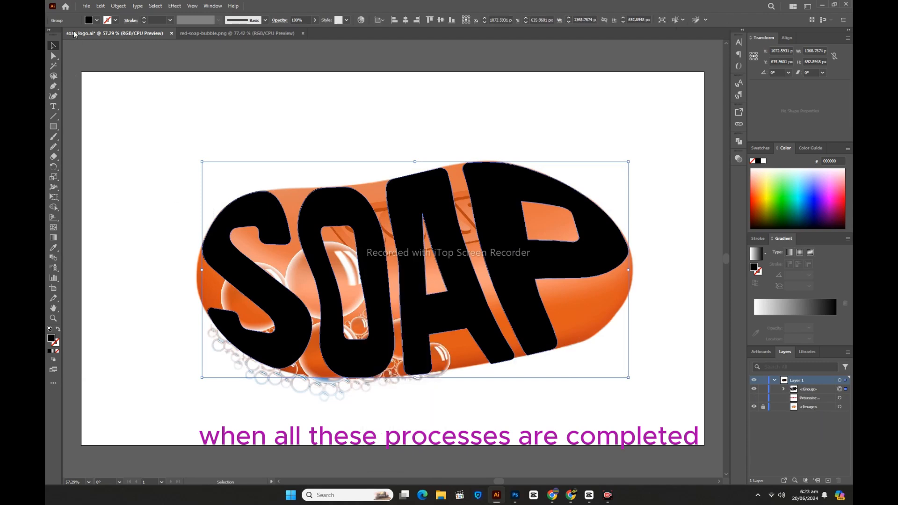
{"action": "left_click", "coordinate": [88, 21]}
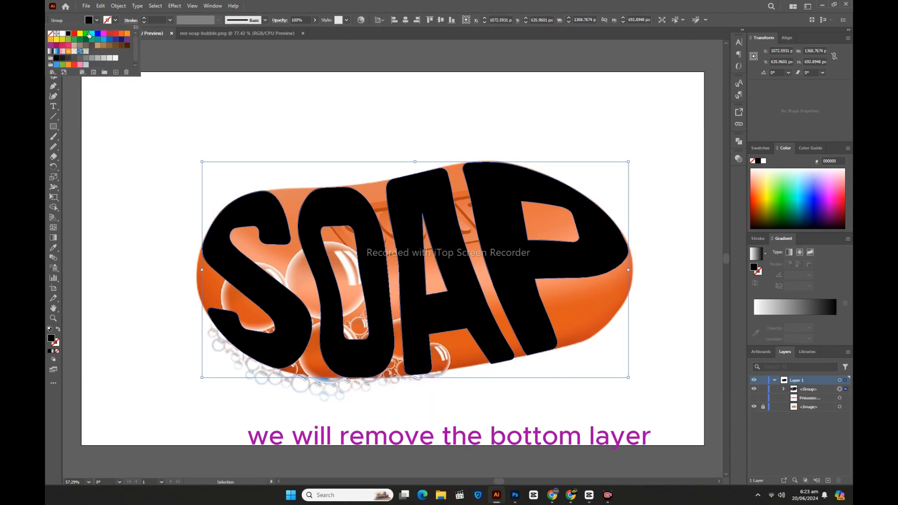
{"action": "left_click", "coordinate": [57, 64]}
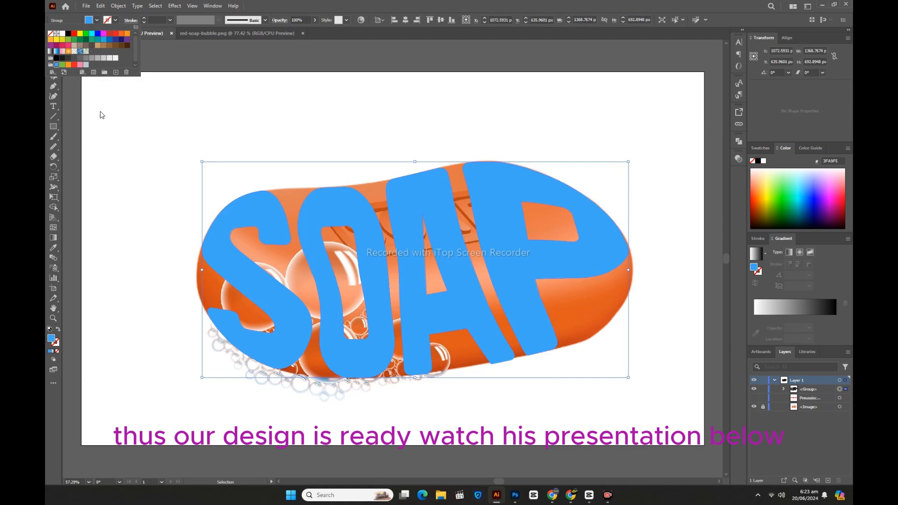
Deselect the lettering and hide the soap reference image beneath it
{"action": "left_click", "coordinate": [147, 154]}
{"action": "left_click", "coordinate": [148, 154]}
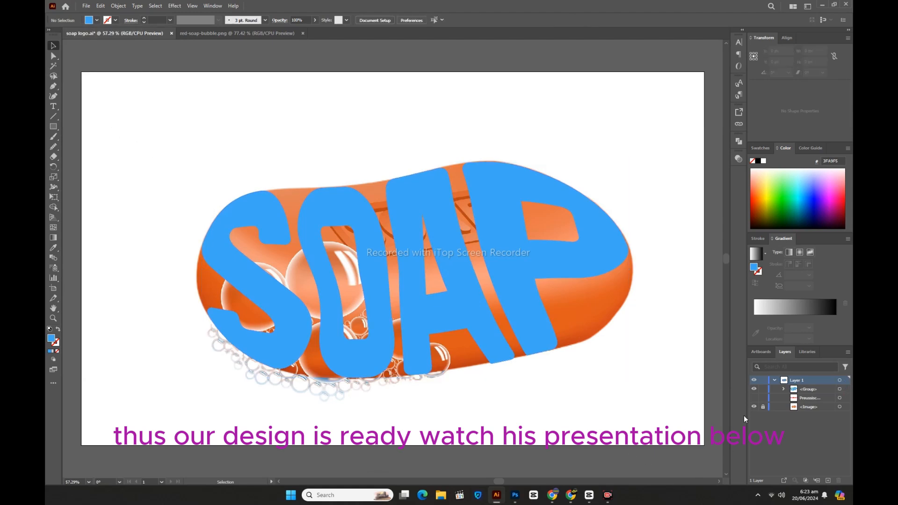
{"action": "left_click", "coordinate": [754, 407]}
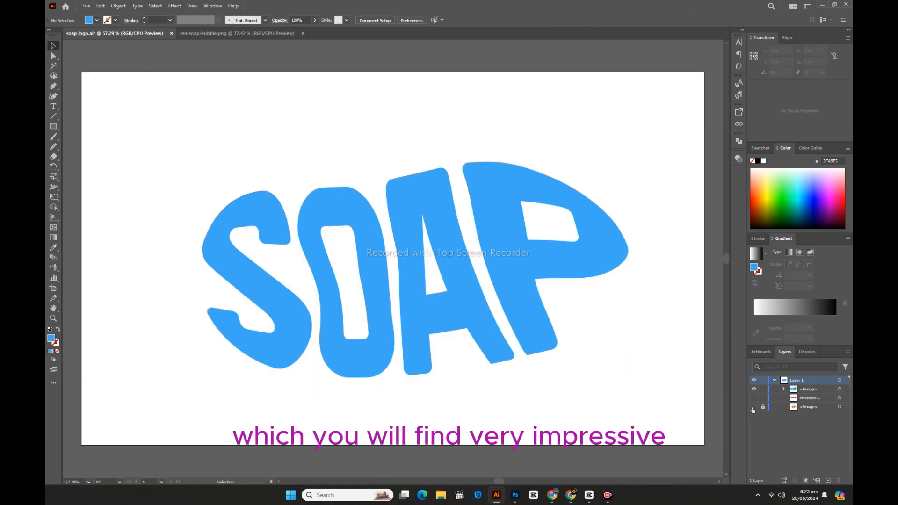